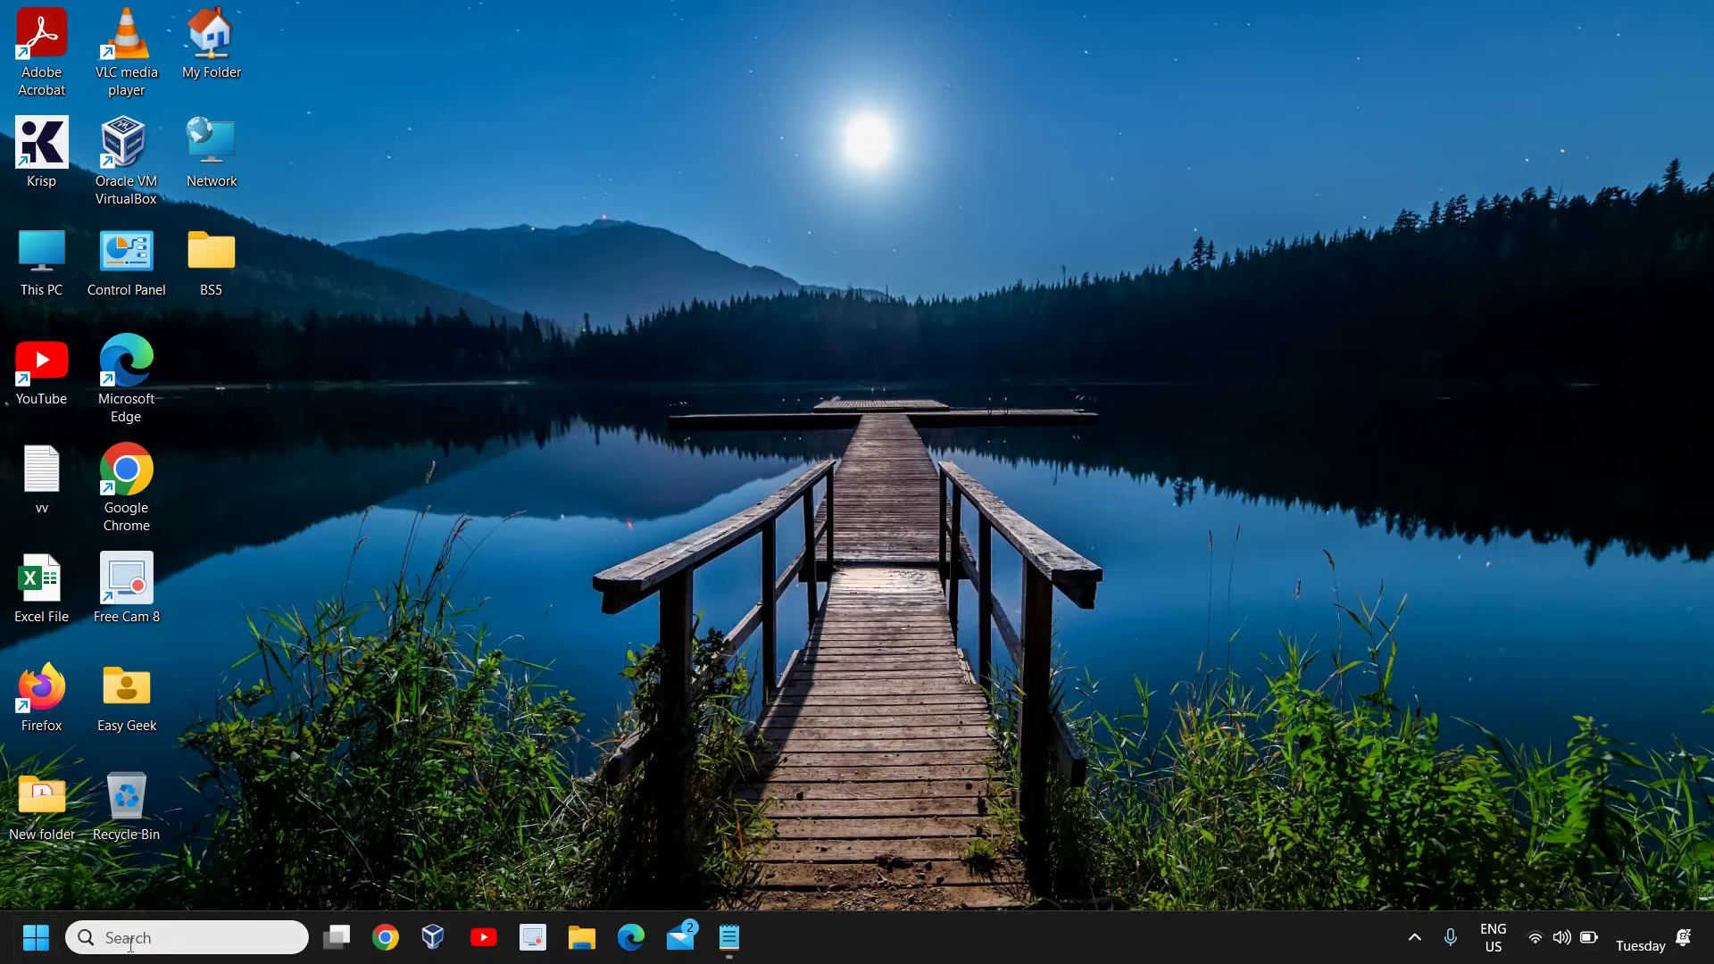
Open Control Panel from a 'con' search and keep All Control Panel Items in Large icons view.
{"action": "left_click", "coordinate": [133, 938]}
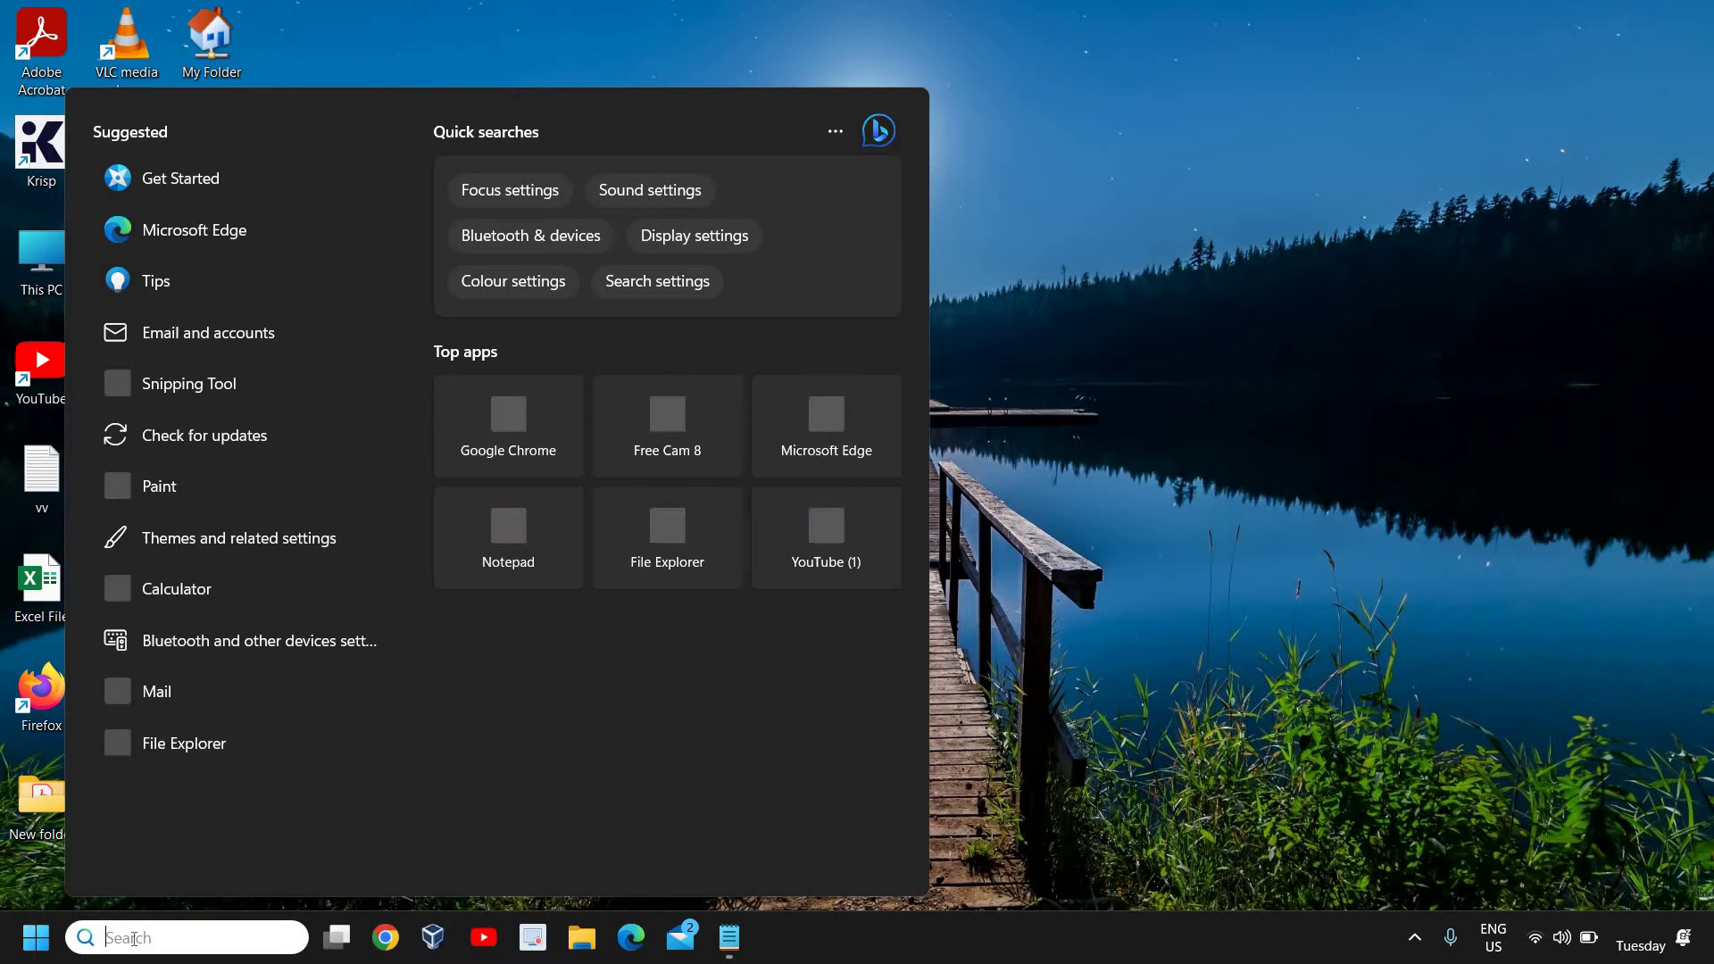
{"action": "type", "text": "con"}
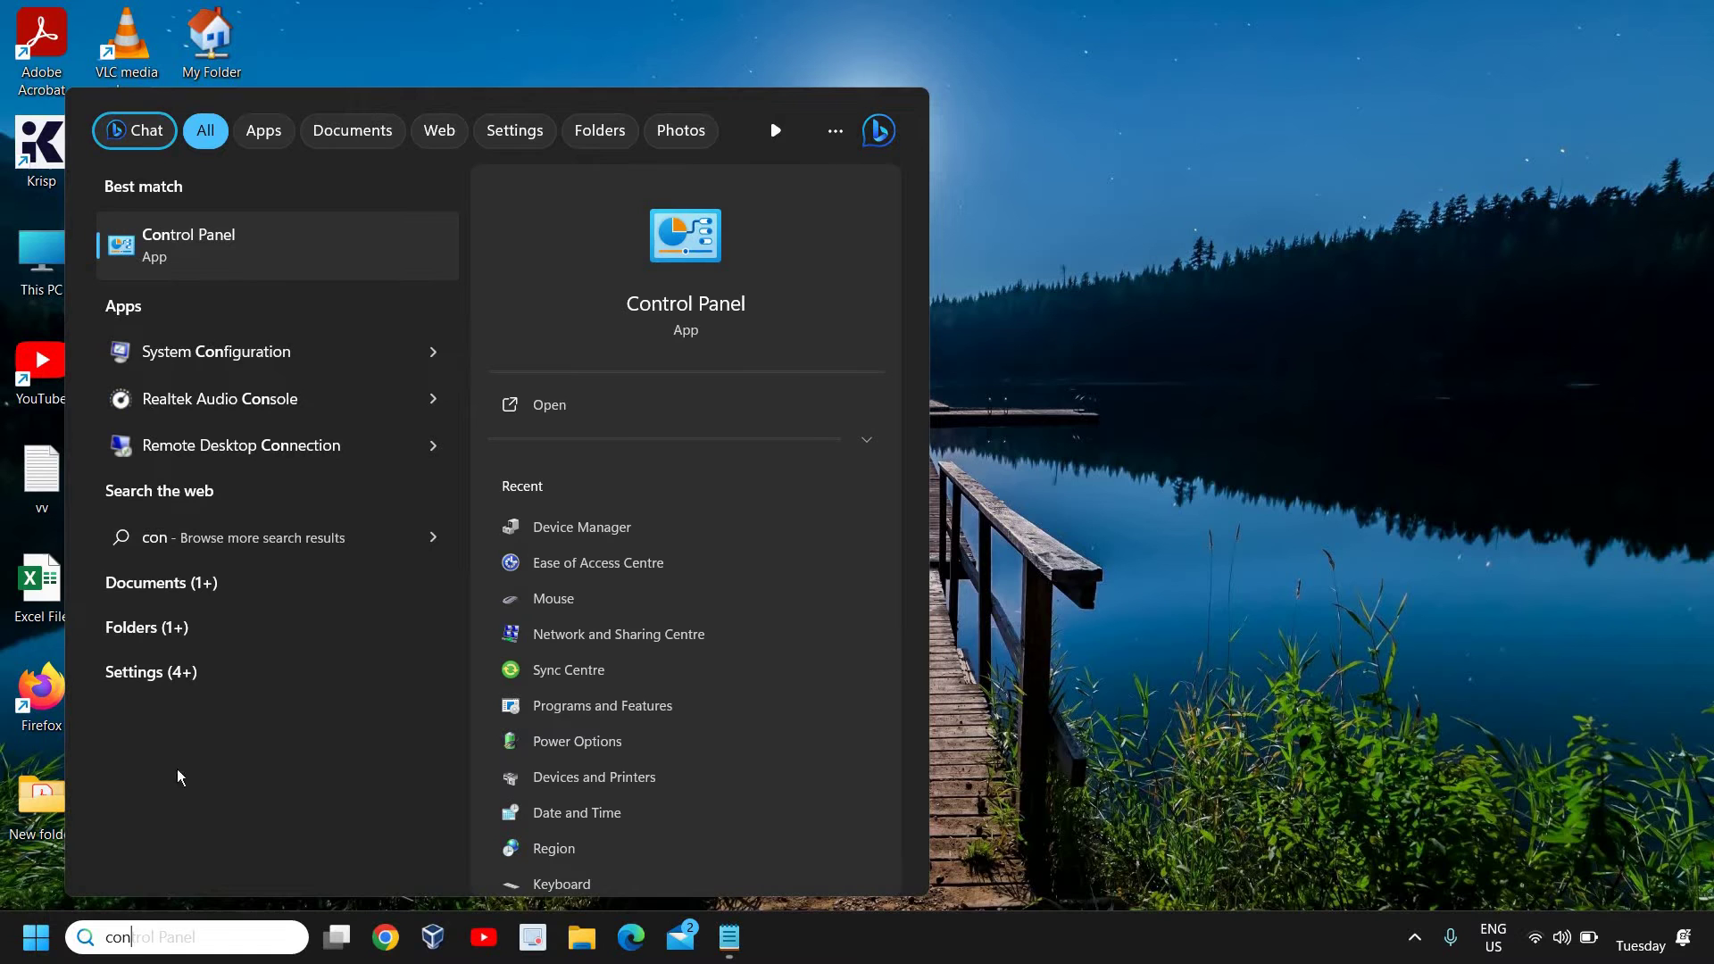
{"action": "left_click", "coordinate": [191, 256]}
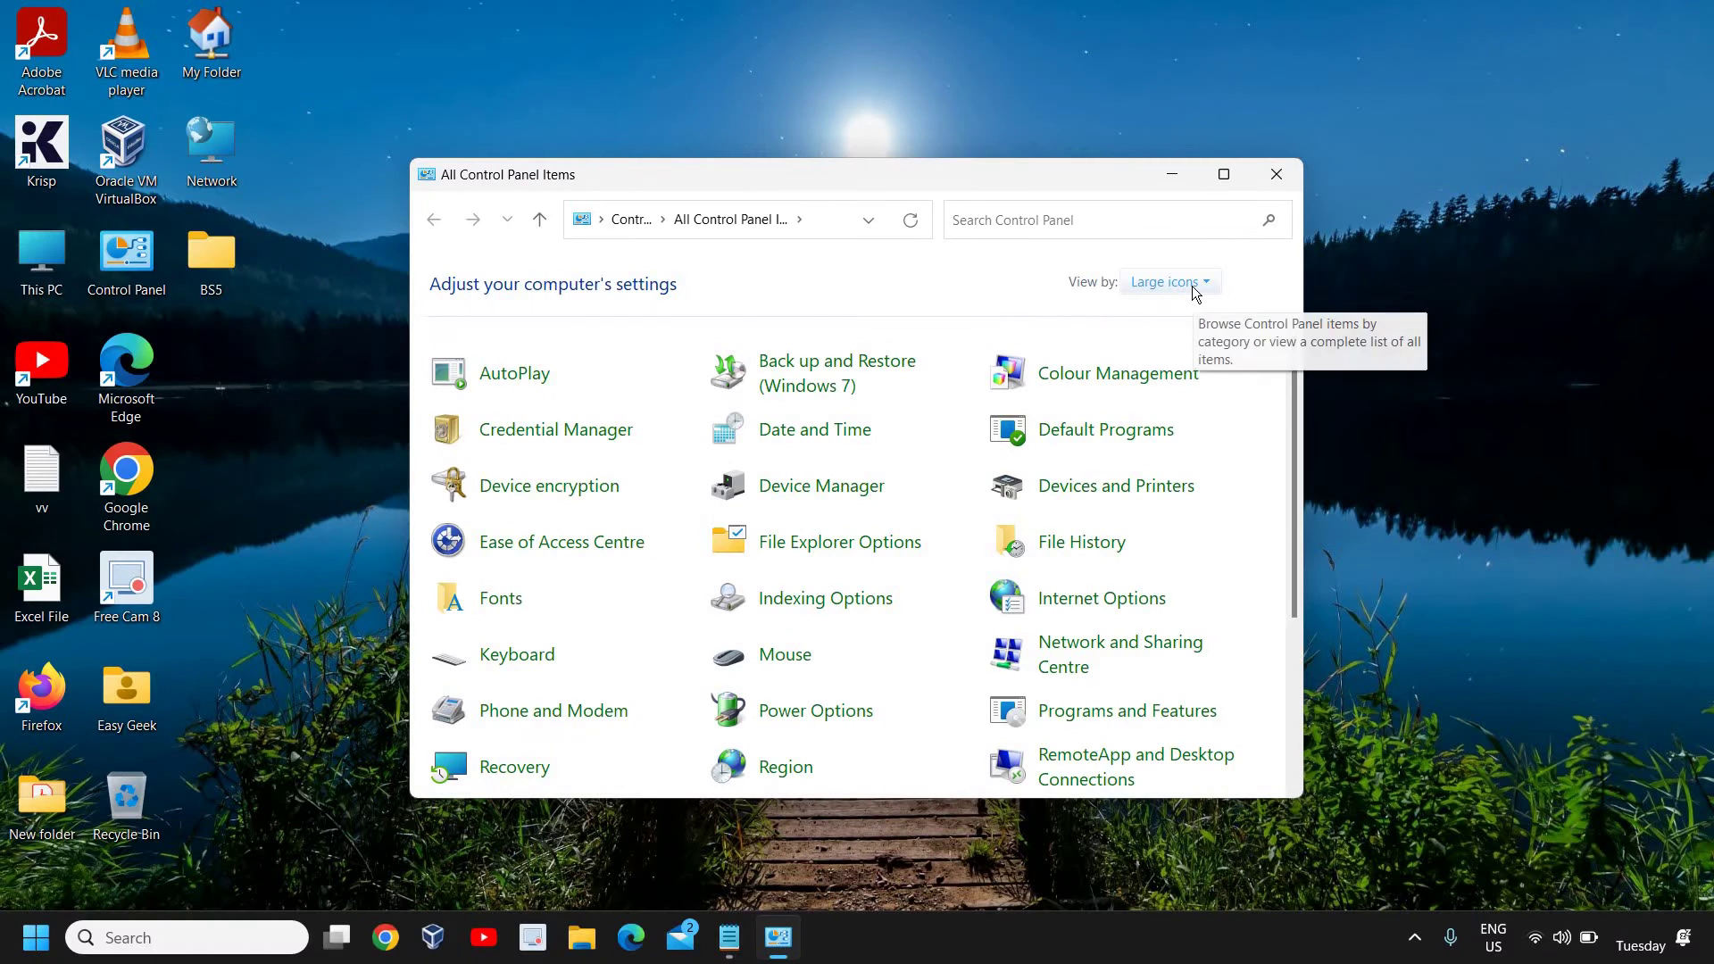
{"action": "left_click", "coordinate": [1125, 259]}
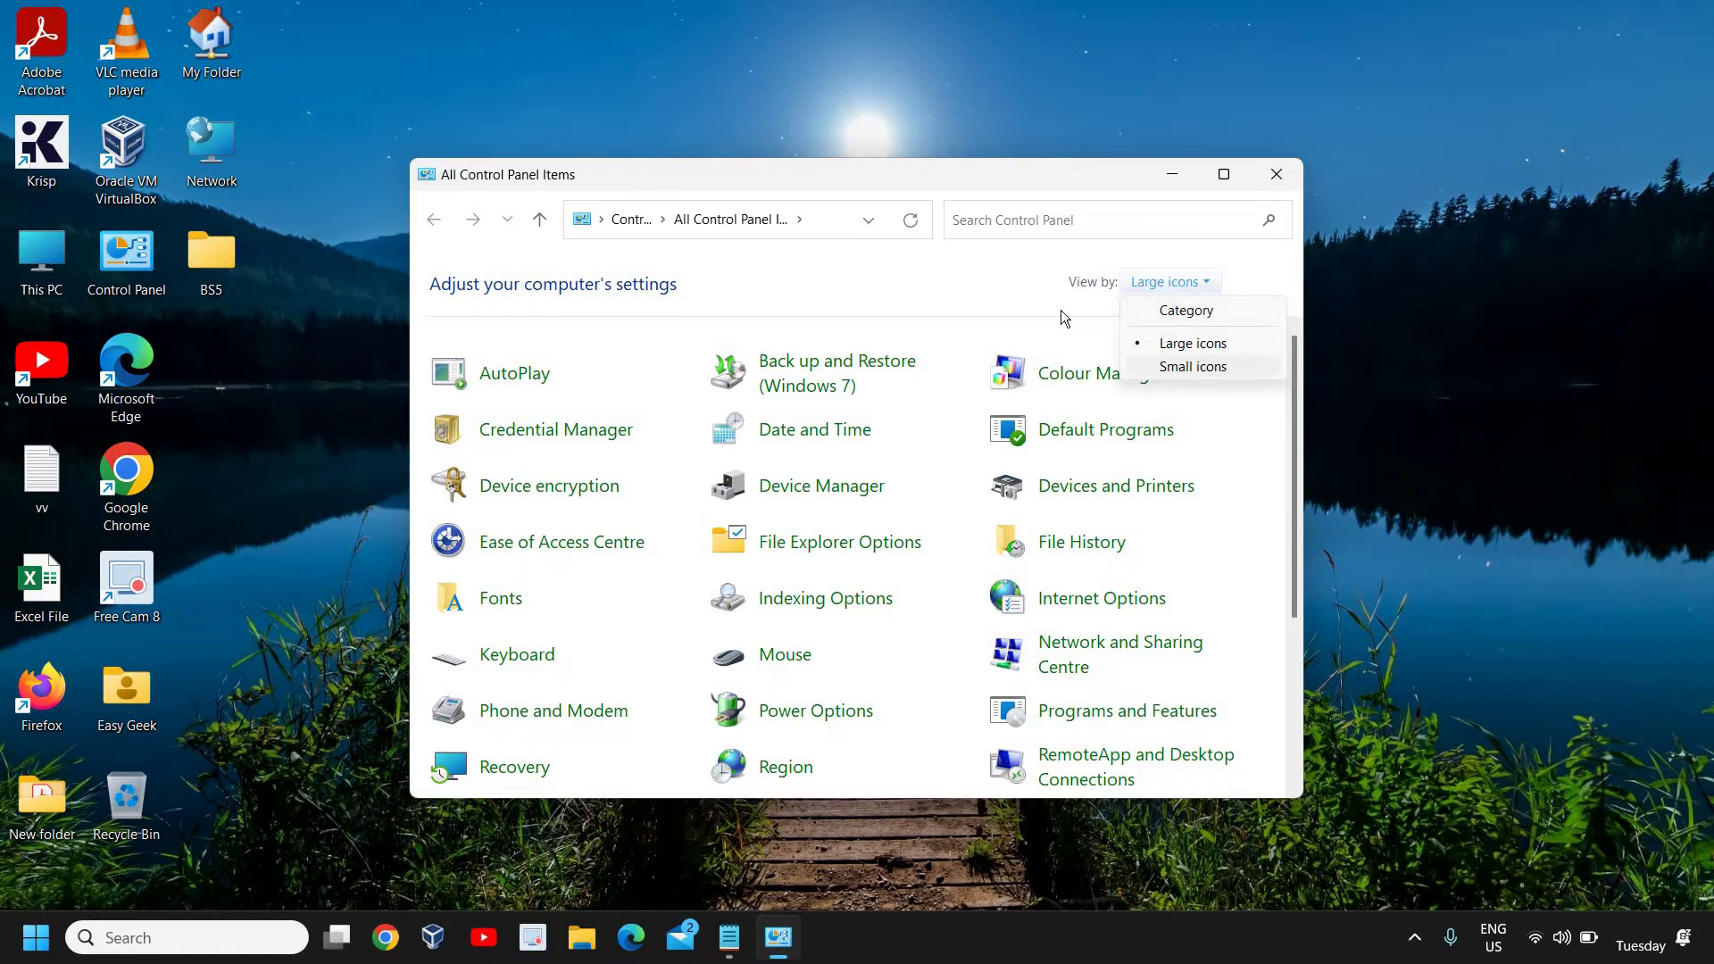
{"action": "left_click", "coordinate": [1016, 266]}
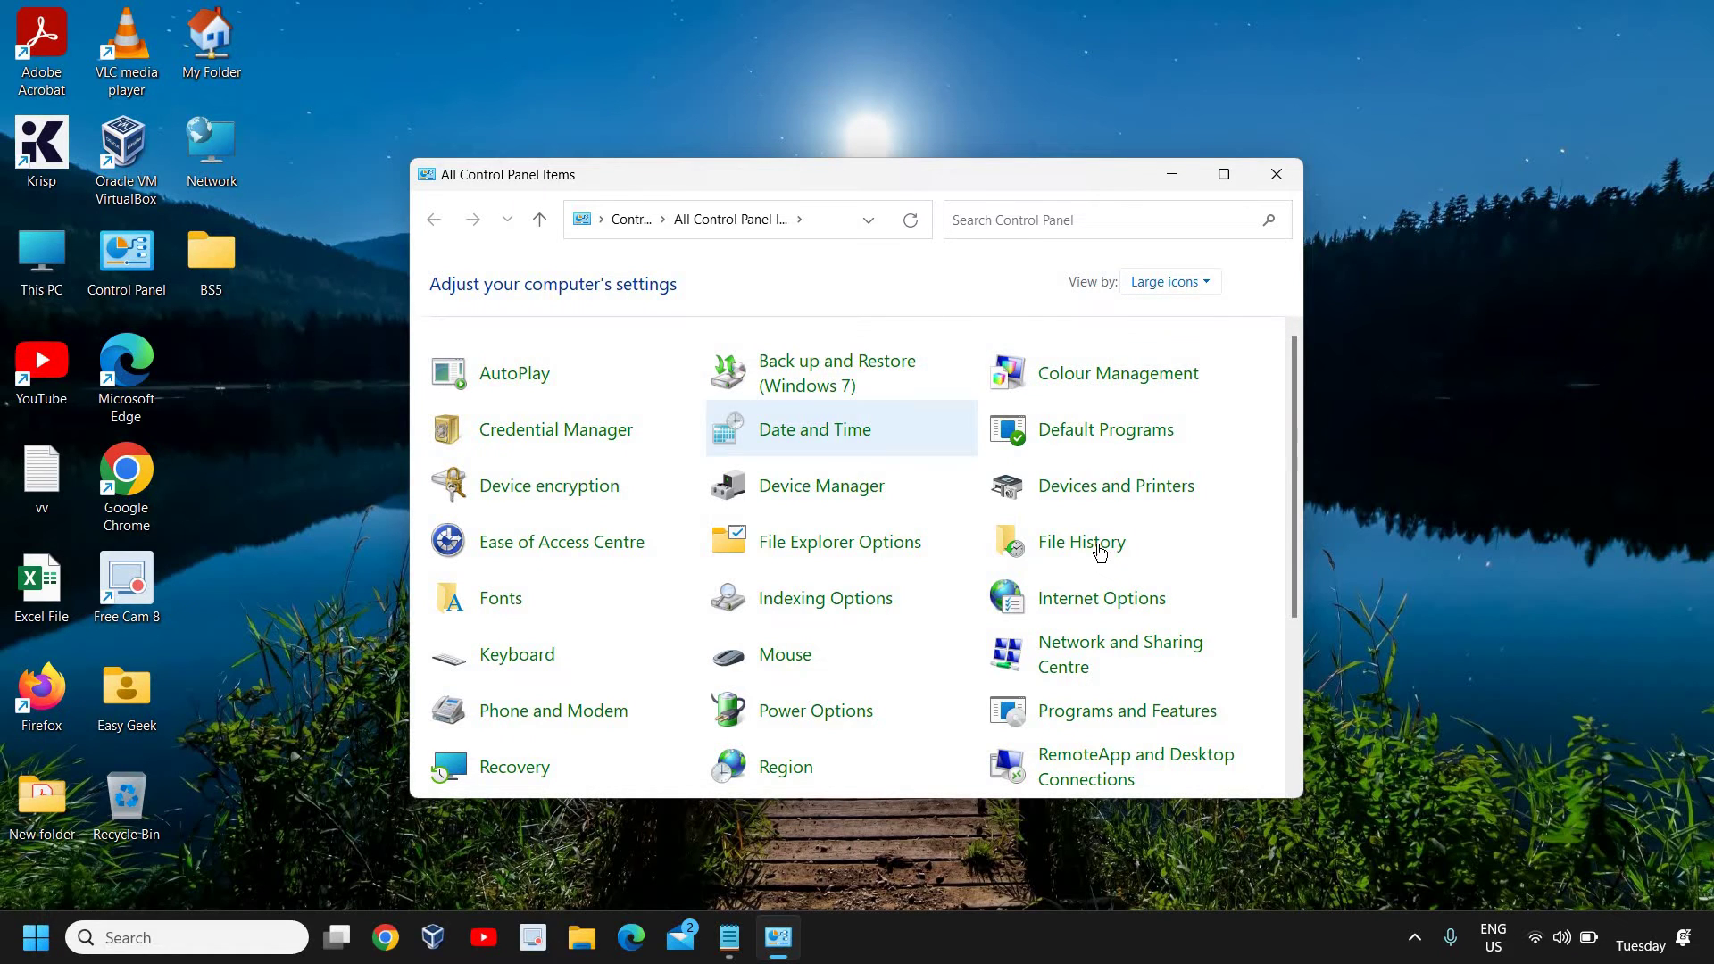
Restore File Explorer Options to defaults with 'Open File Explorer to: Home', then apply and close.
{"action": "left_click", "coordinate": [821, 553]}
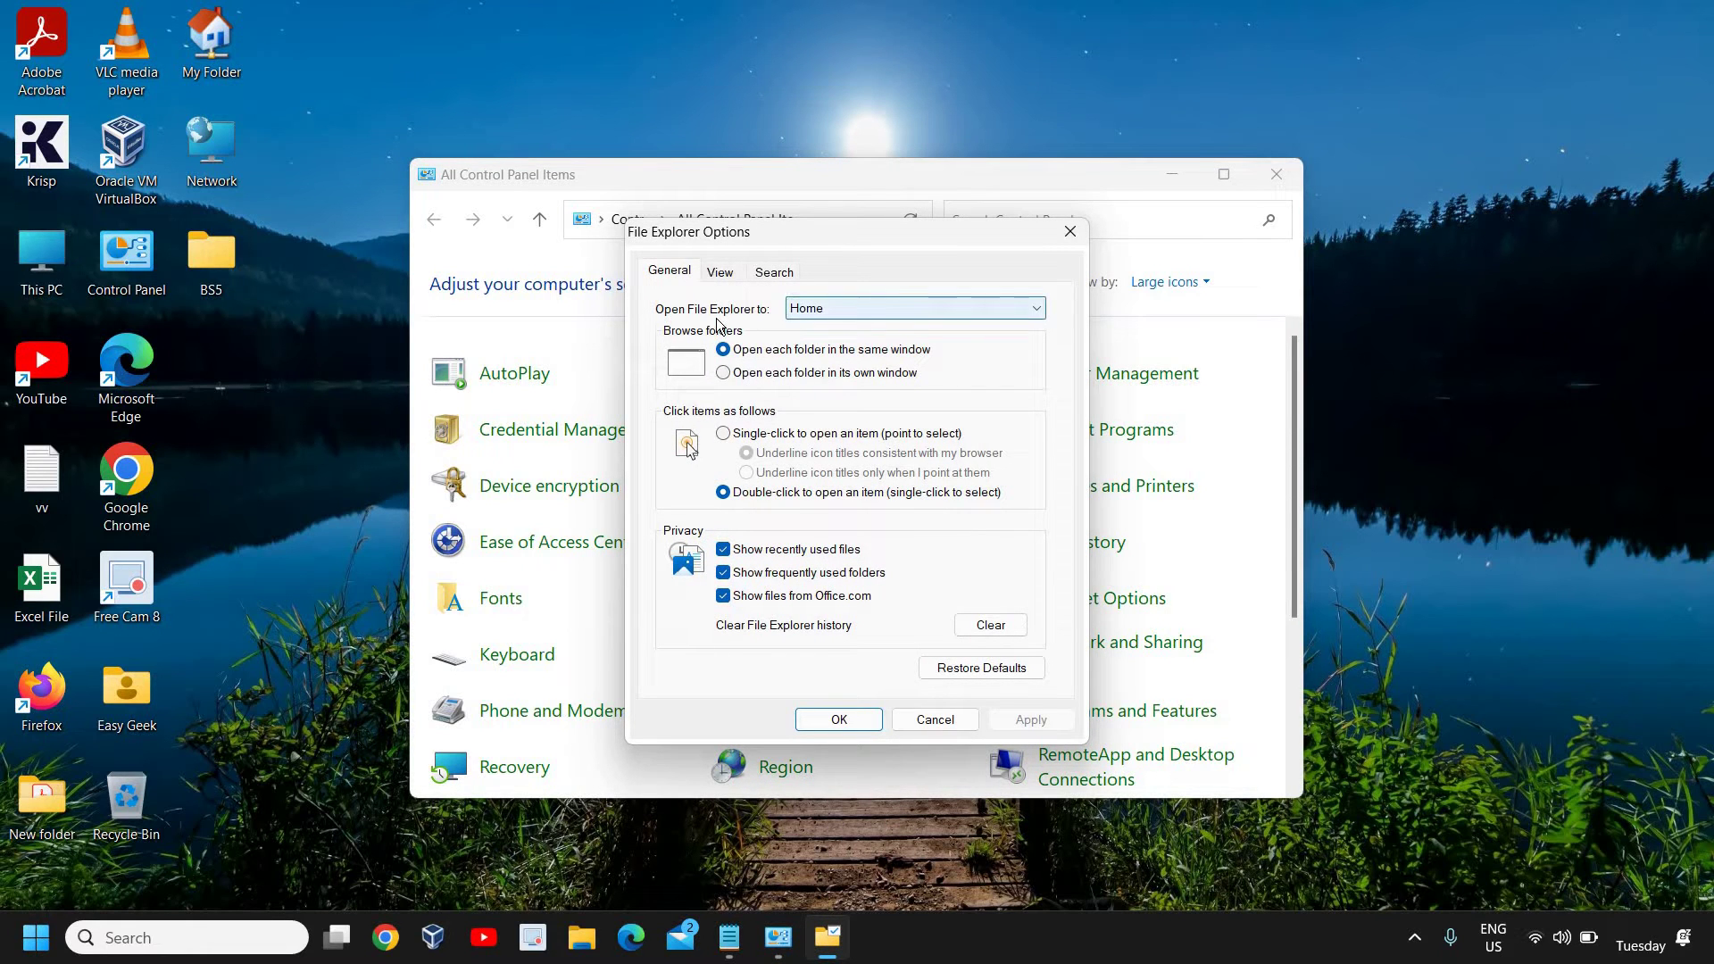
{"action": "left_click", "coordinate": [824, 312]}
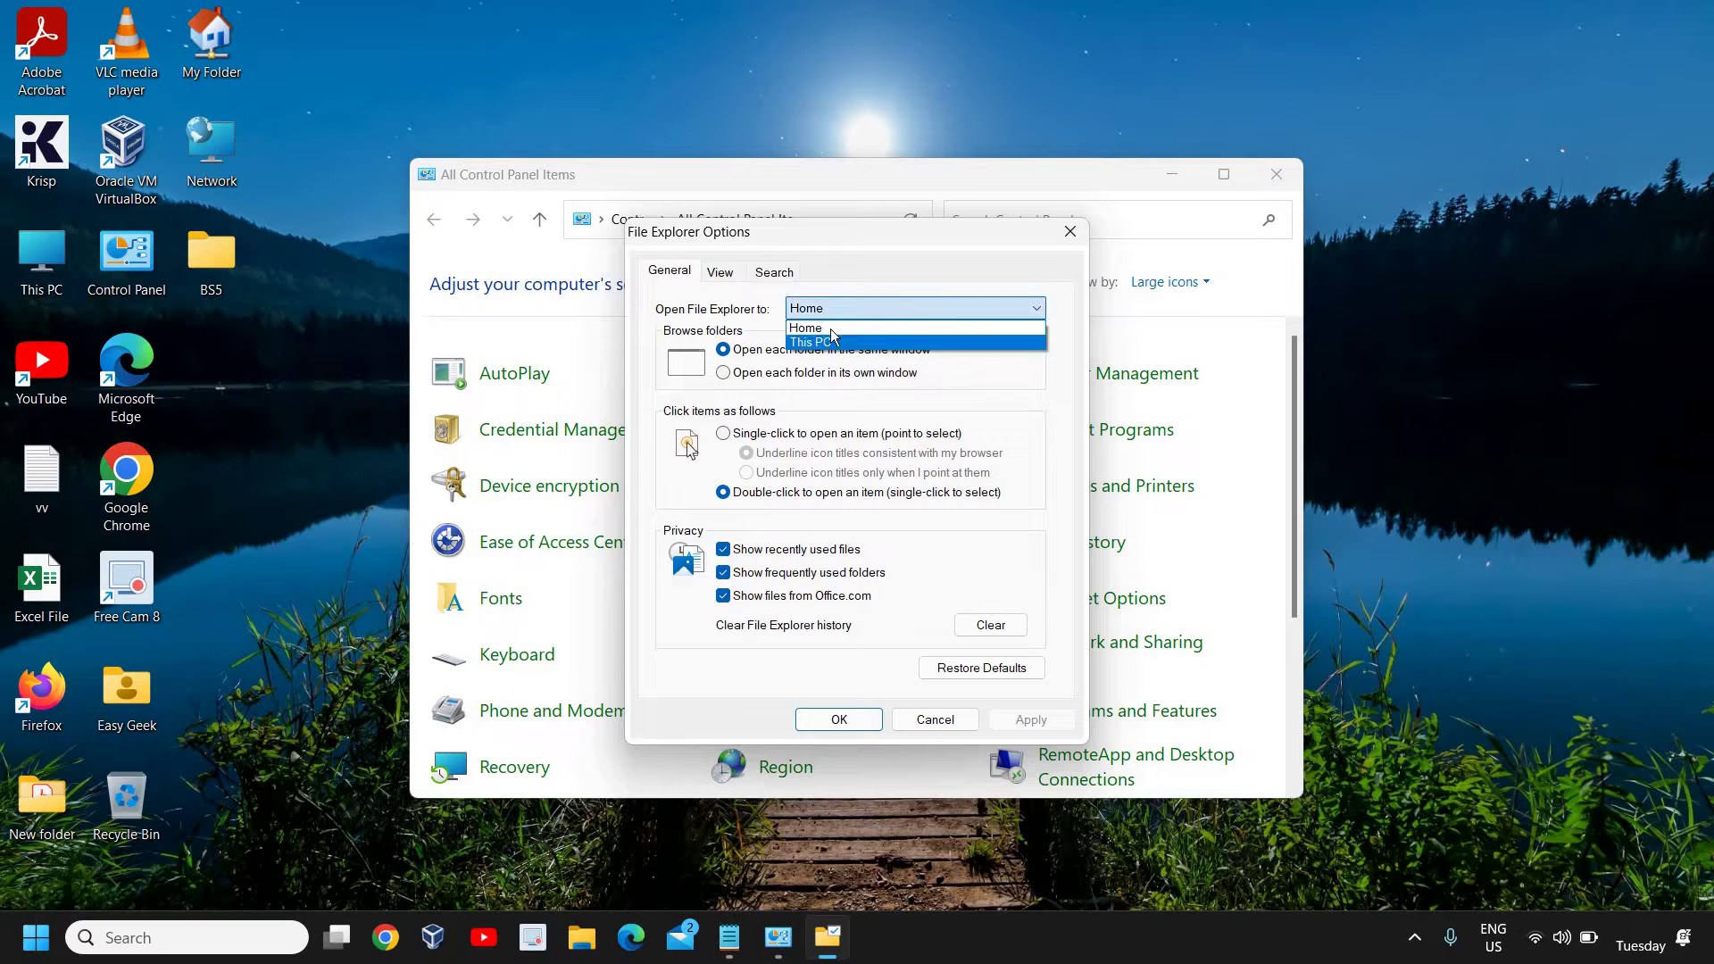
{"action": "left_click", "coordinate": [828, 327]}
{"action": "left_click", "coordinate": [993, 671]}
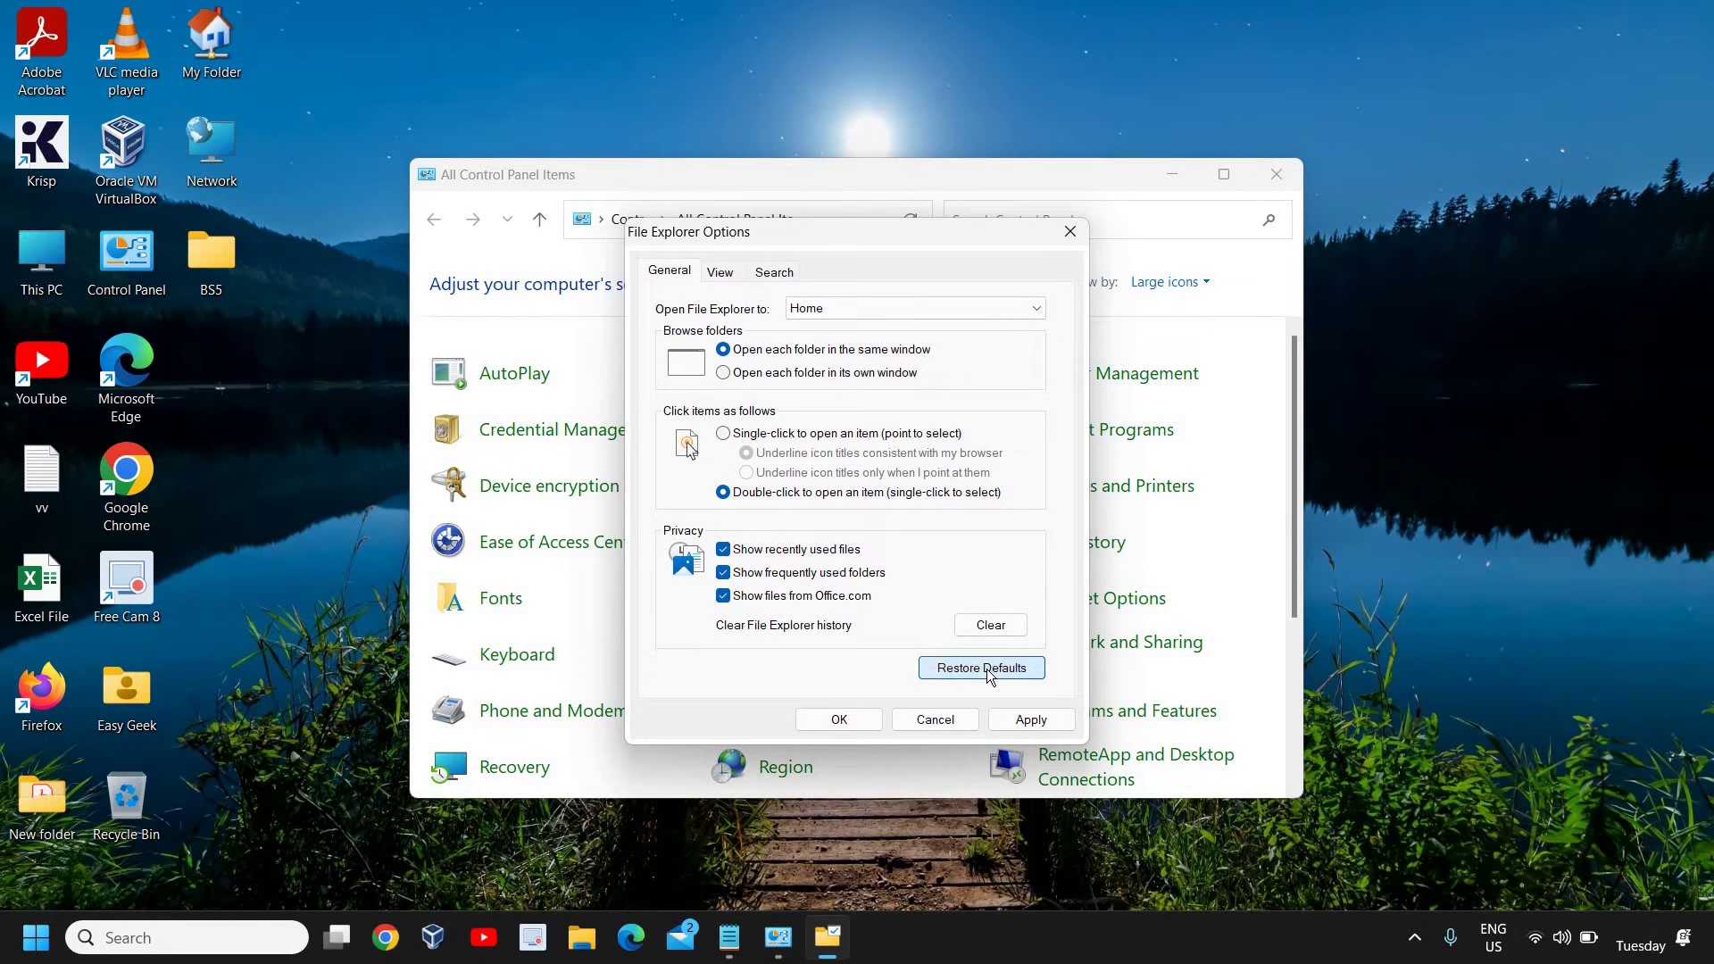
{"action": "left_click", "coordinate": [1035, 724]}
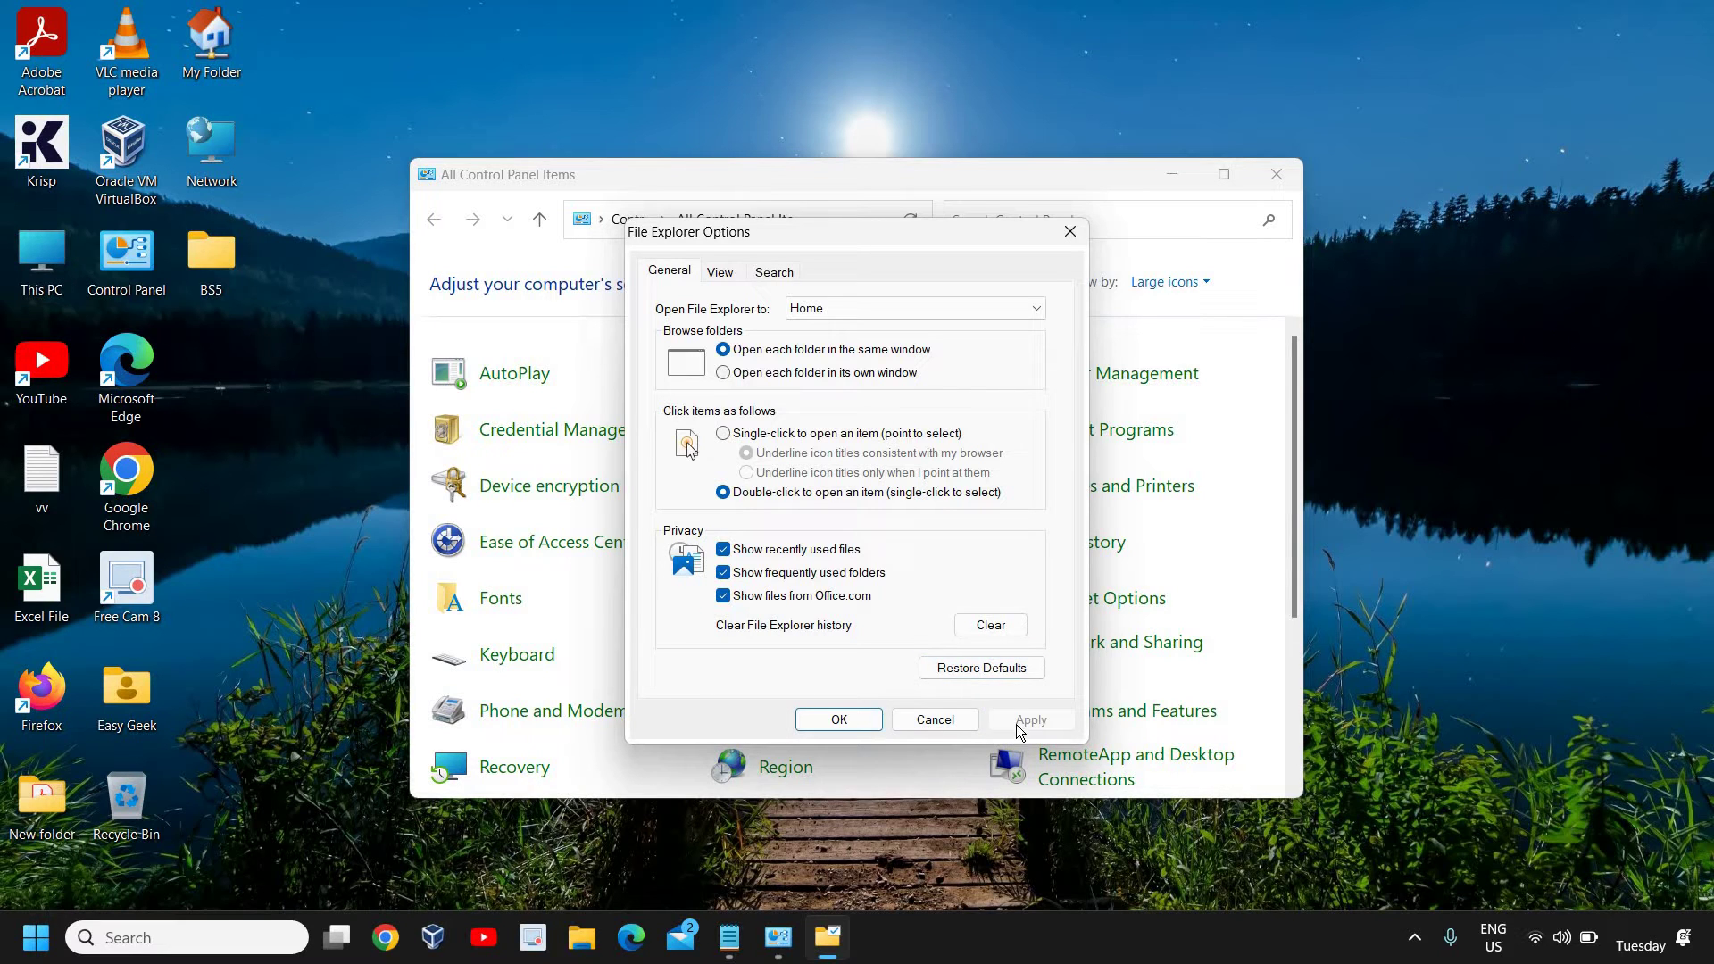
{"action": "left_click", "coordinate": [840, 721]}
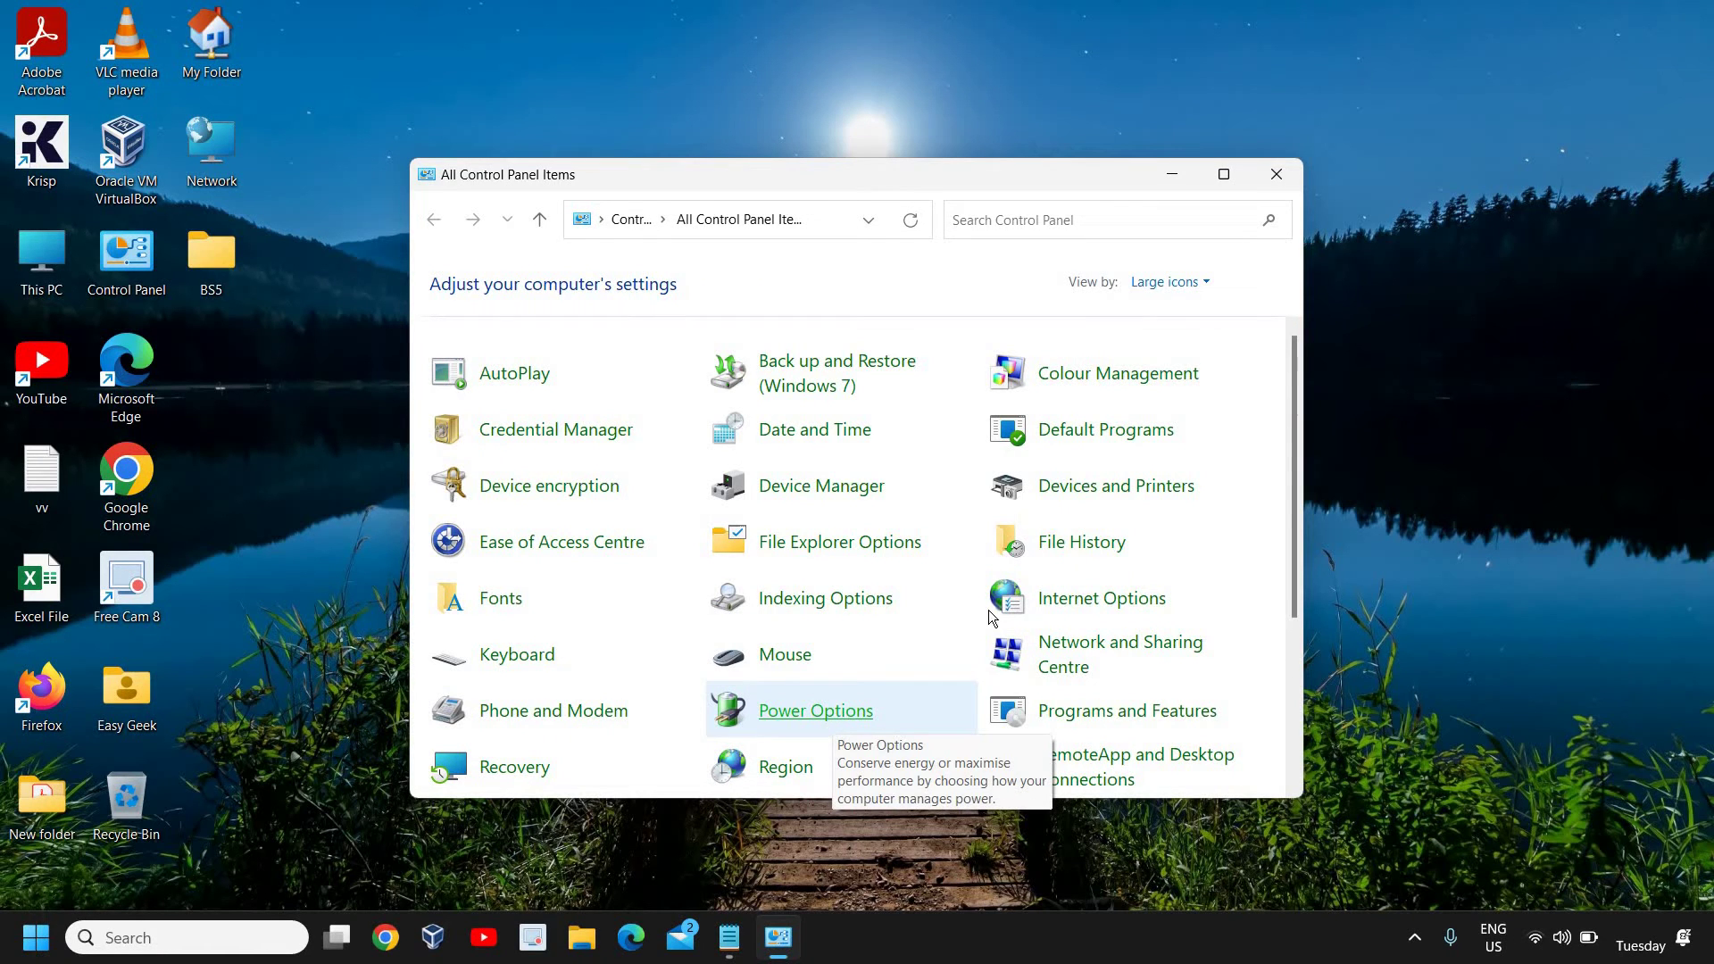
Close Control Panel and launch an administrator Command Prompt from a 'cmd' search, centring its window.
{"action": "left_click", "coordinate": [1277, 174]}
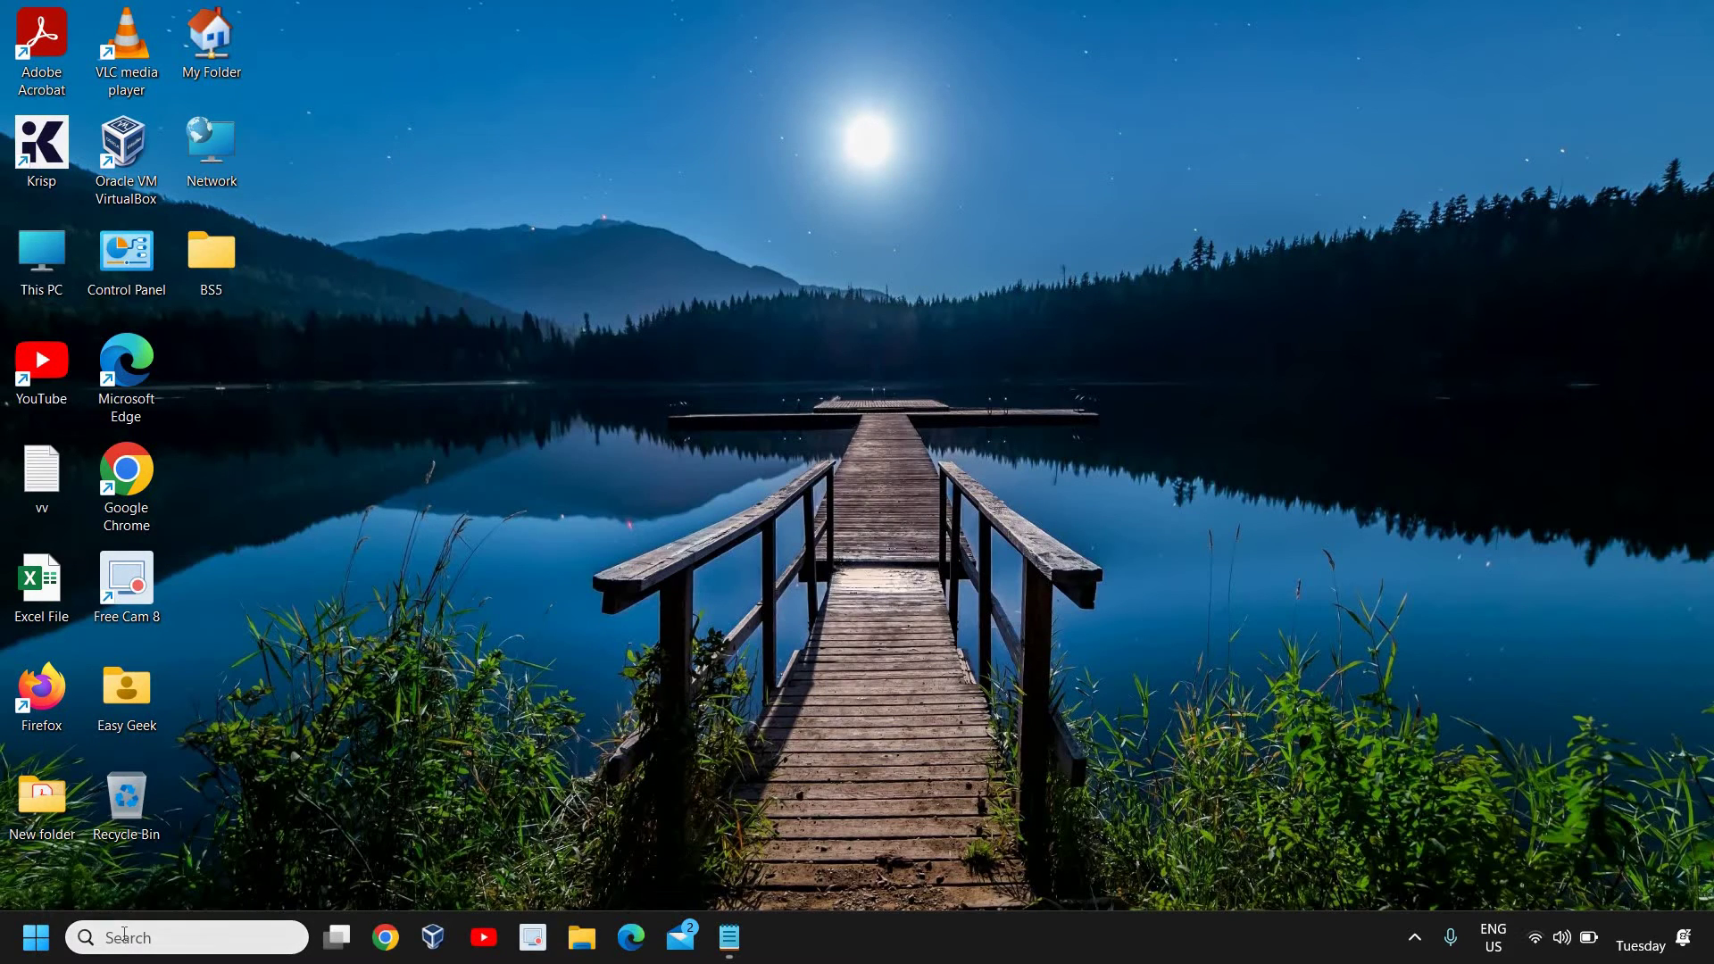
{"action": "left_click", "coordinate": [126, 932]}
{"action": "type", "text": "cmd"}
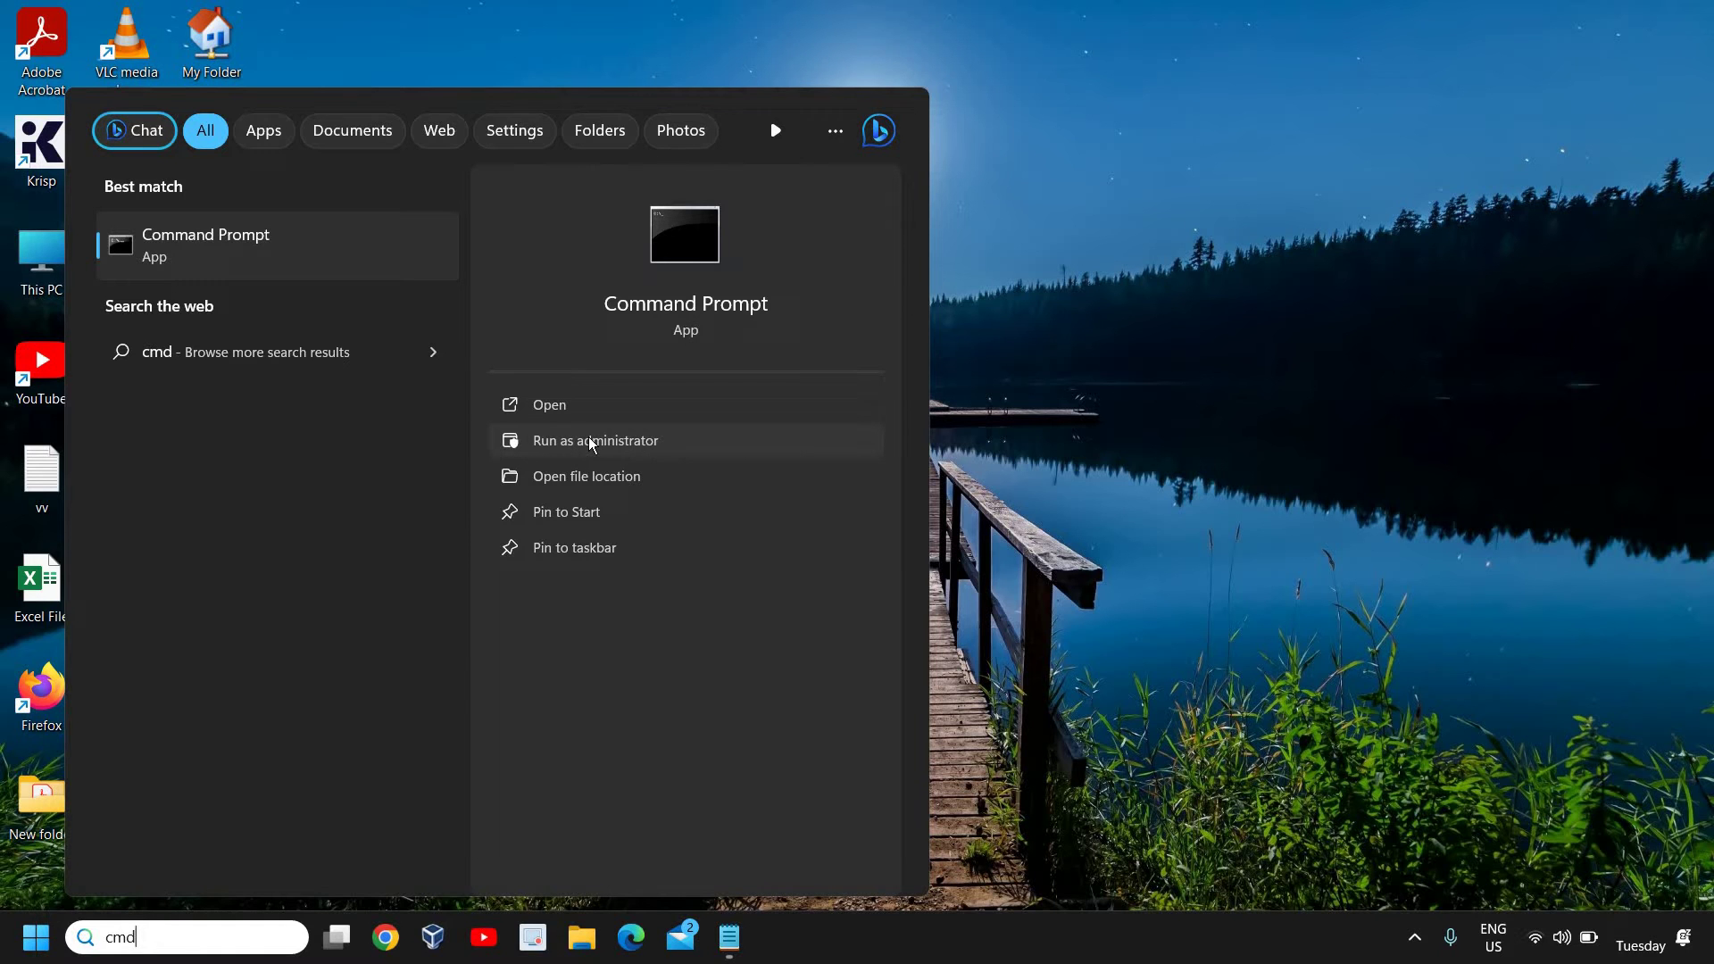
{"action": "left_click", "coordinate": [591, 442]}
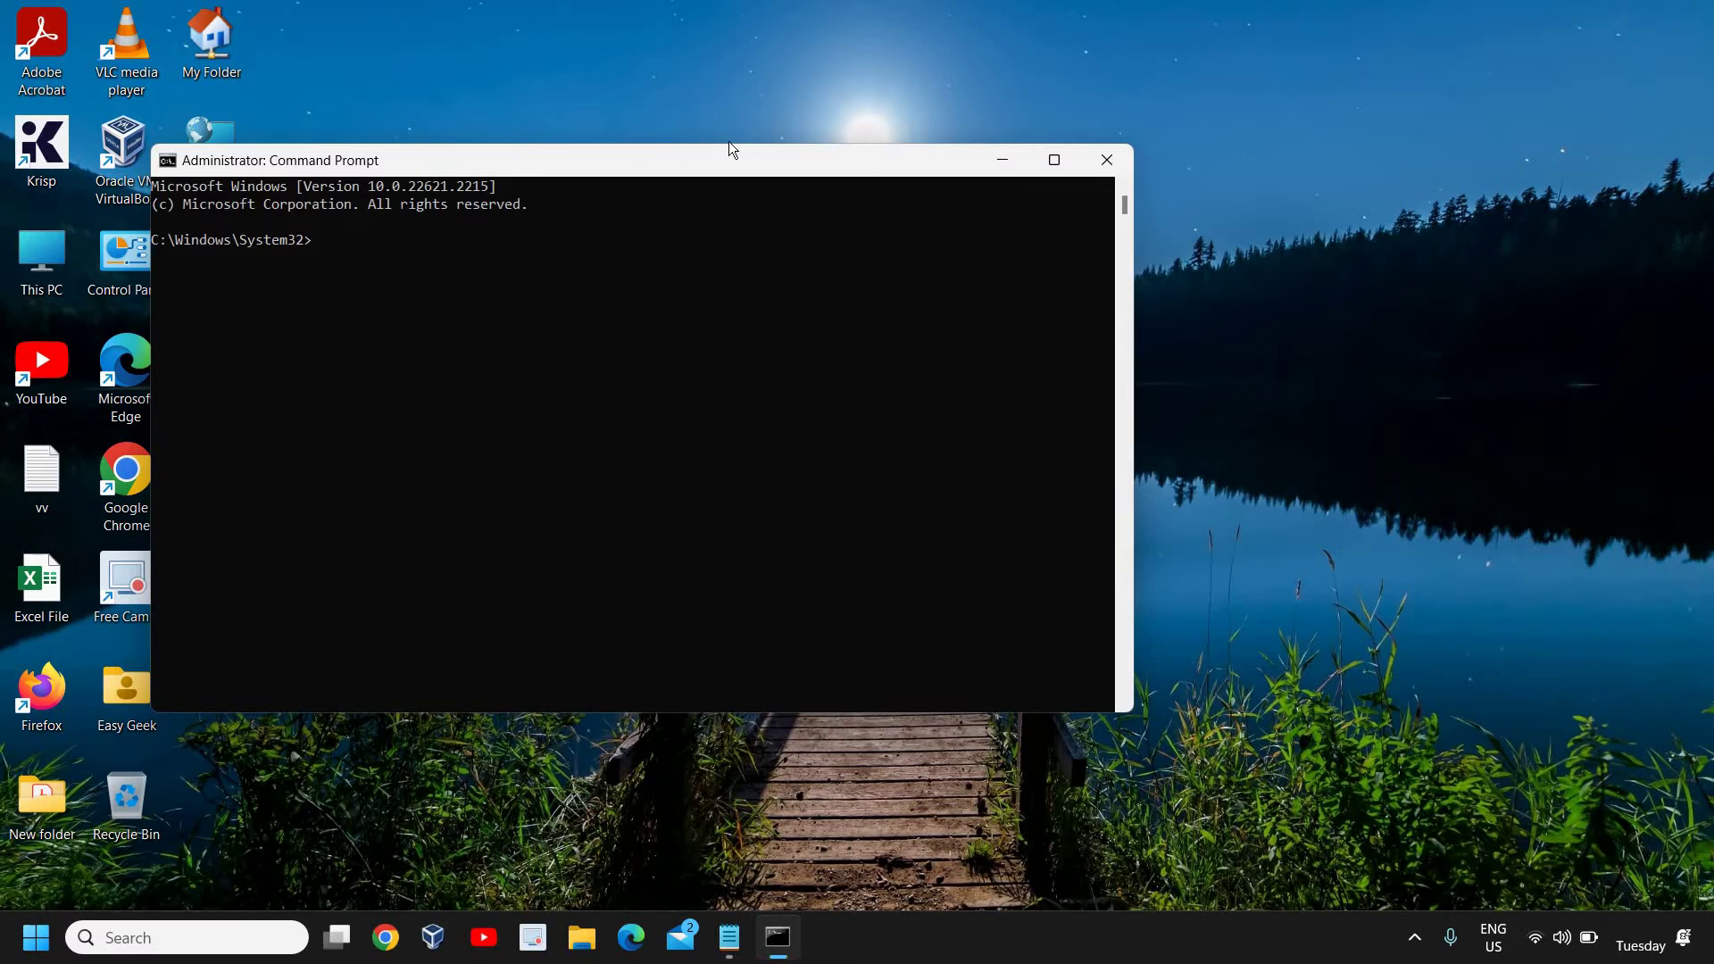
{"action": "left_click_drag", "start_coordinate": [729, 149], "coordinate": [944, 118]}
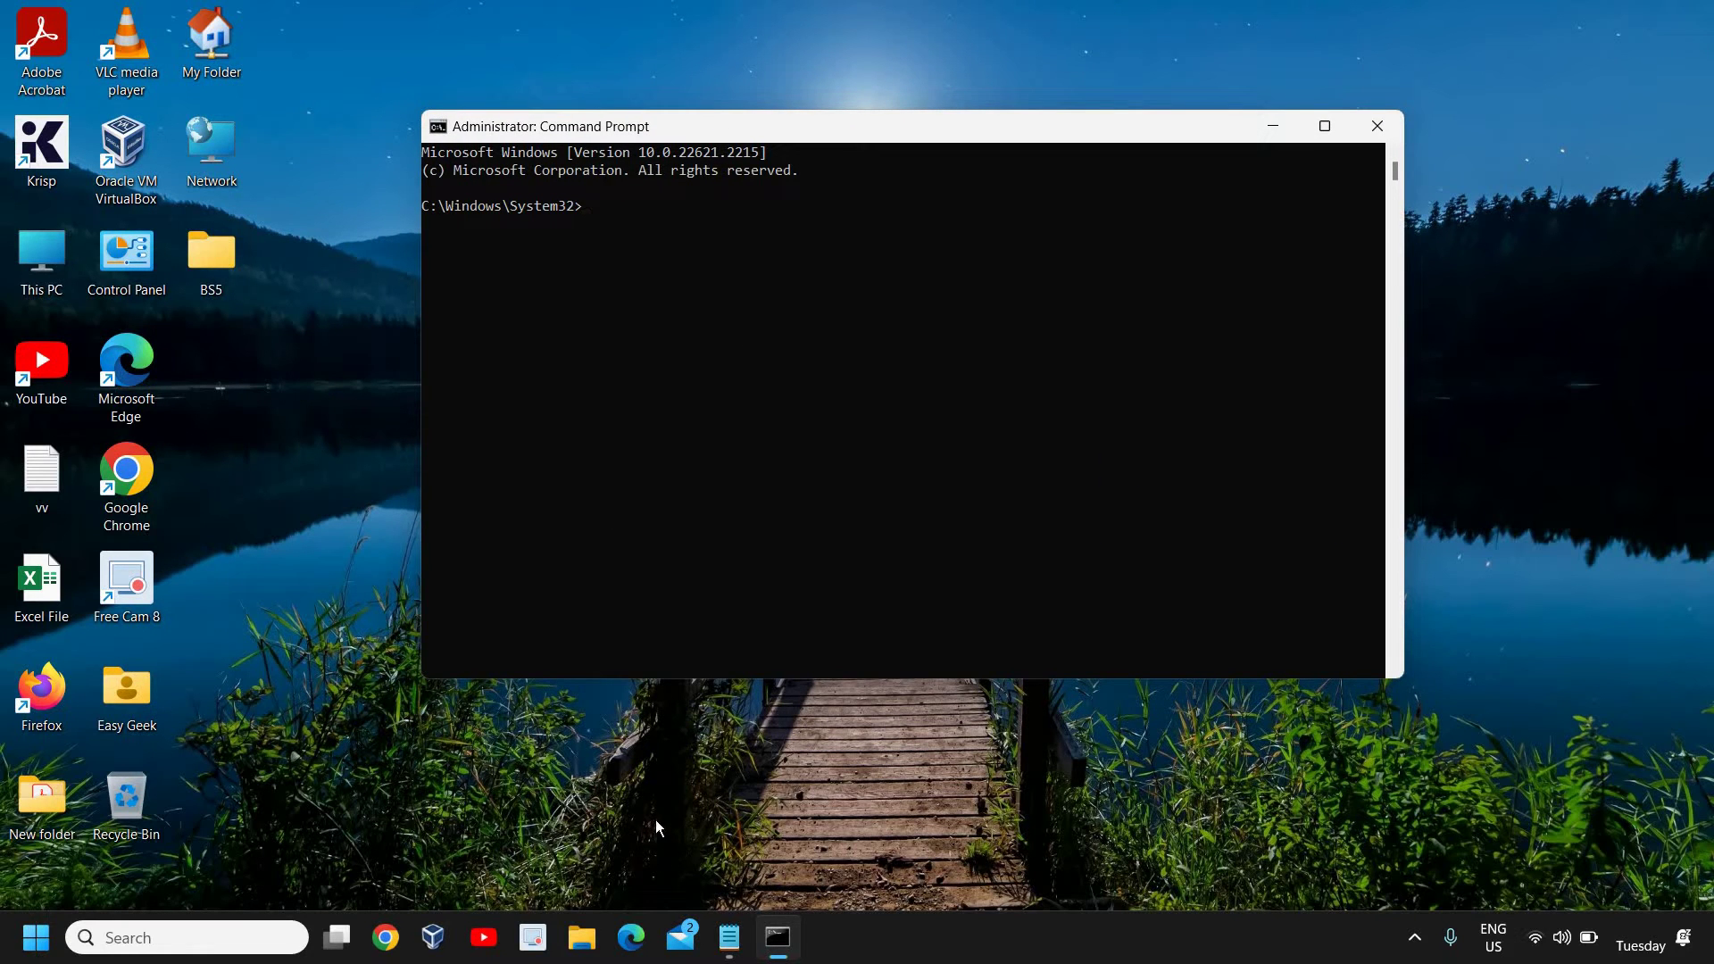
{"action": "mouse_move", "coordinate": [729, 937]}
Briefly show Notepad, then run sfc /scannow in the administrator Command Prompt.
{"action": "left_click", "coordinate": [737, 939]}
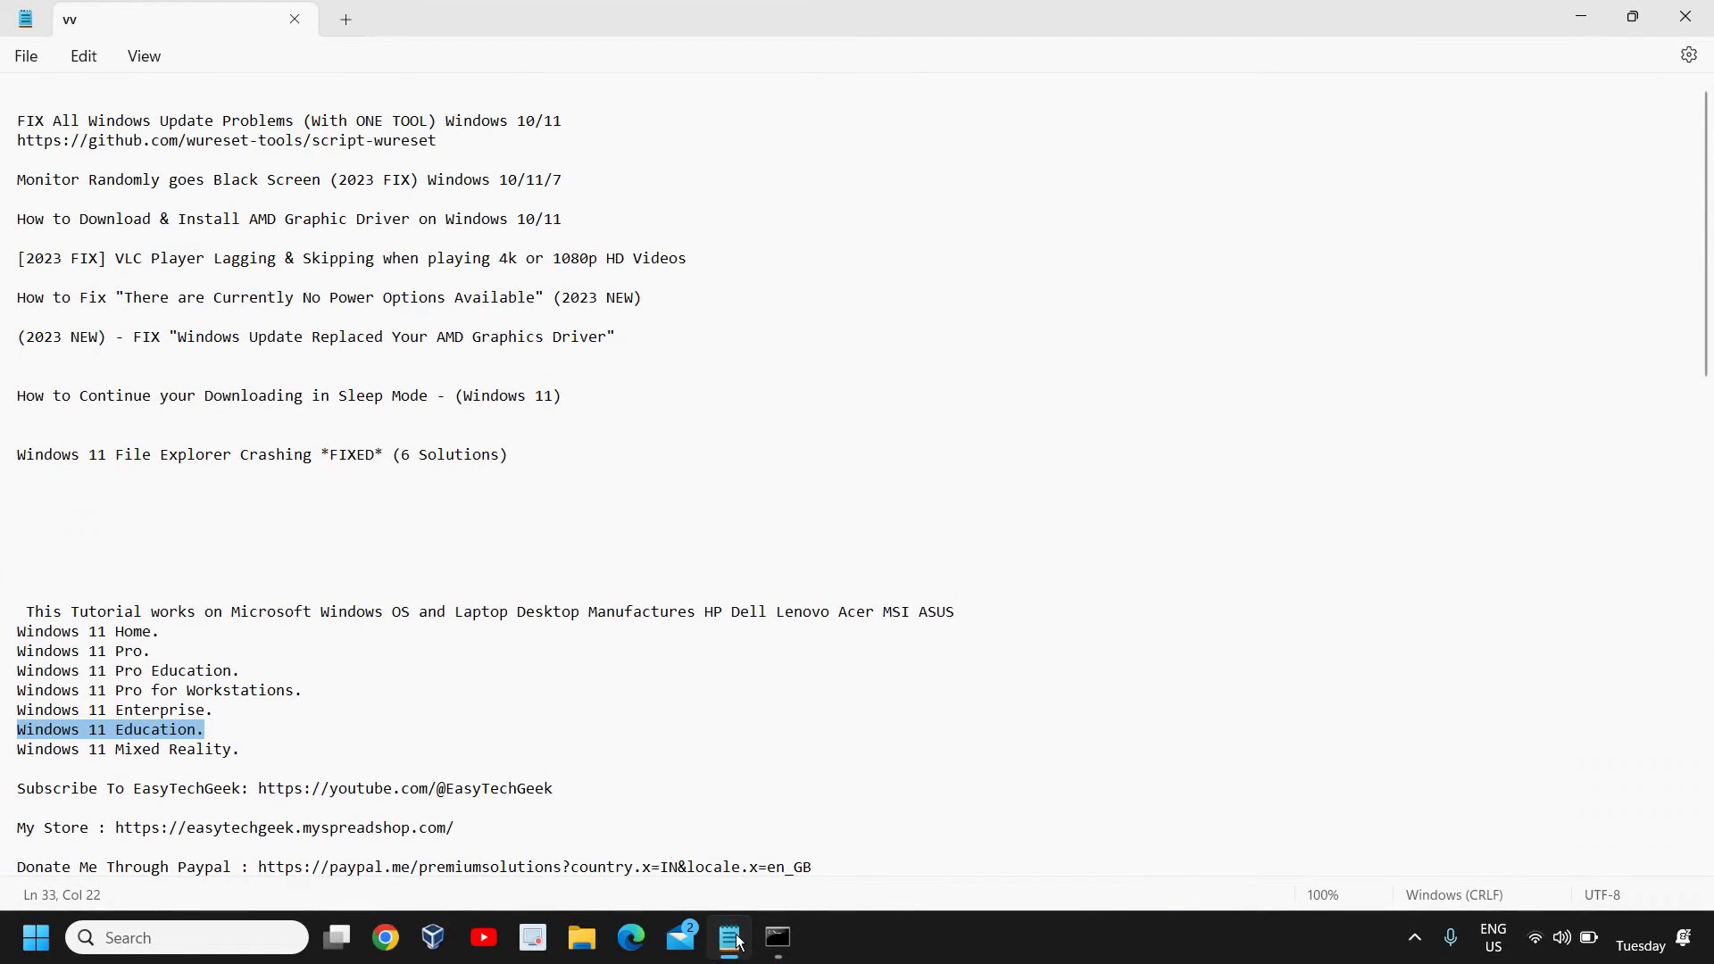
{"action": "left_click", "coordinate": [737, 942]}
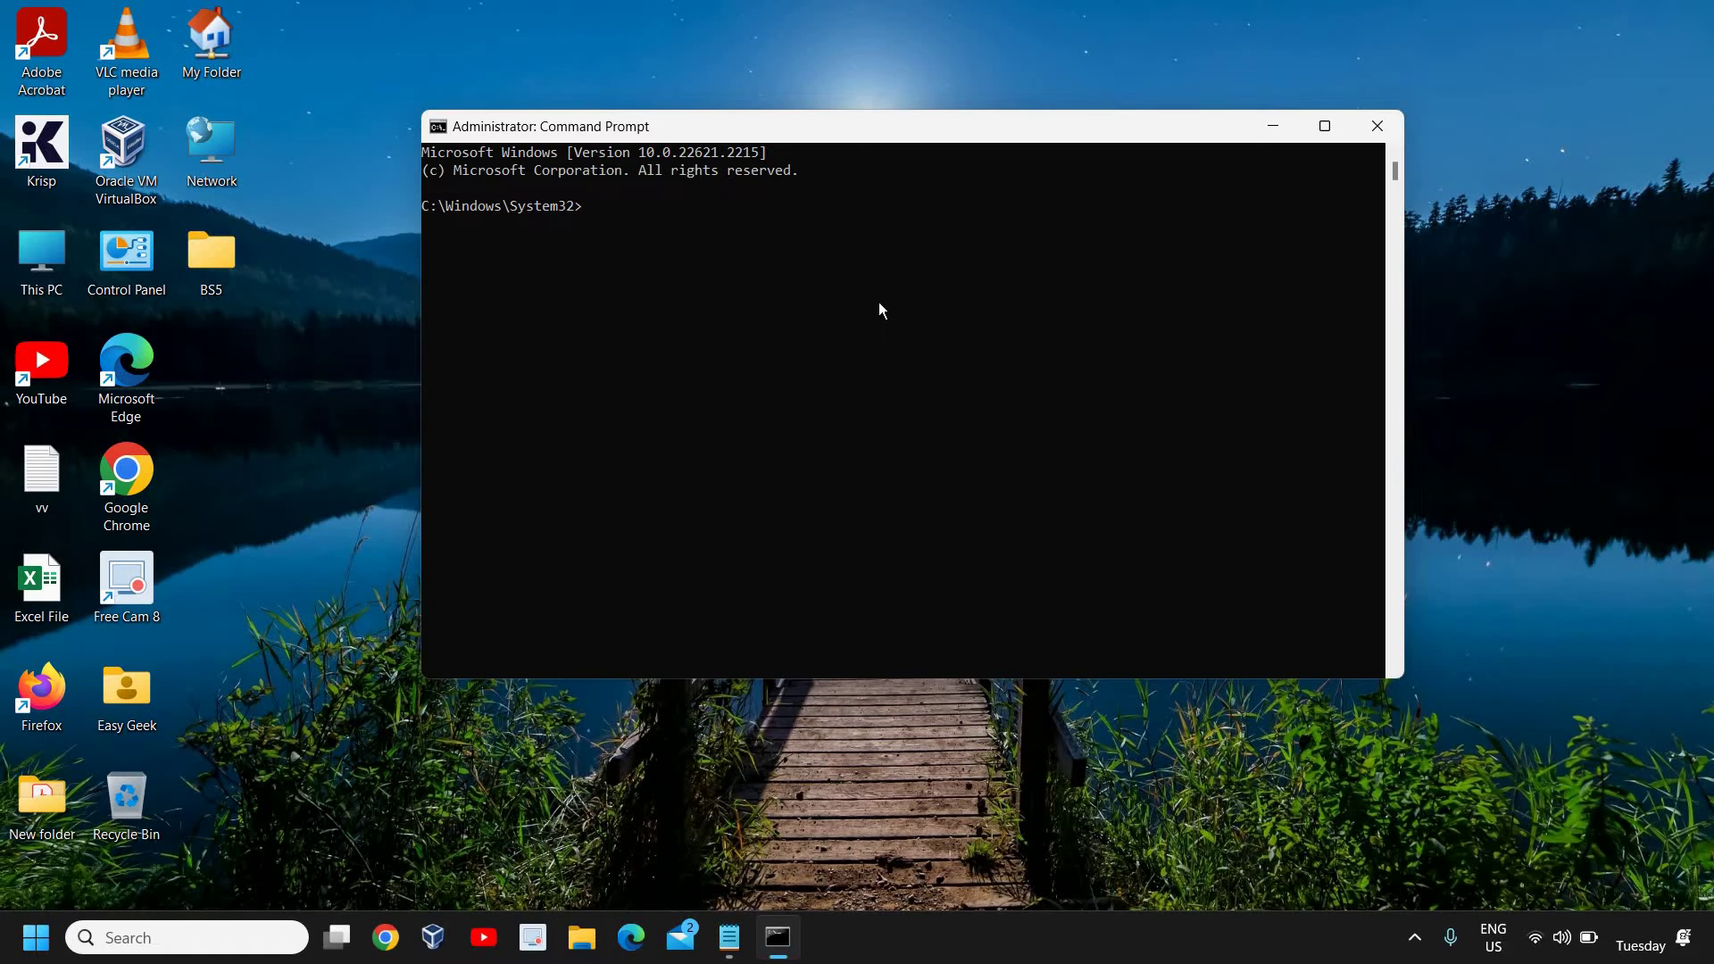
{"action": "type", "text": "sfc /scannow"}
{"action": "key", "text": "Return"}
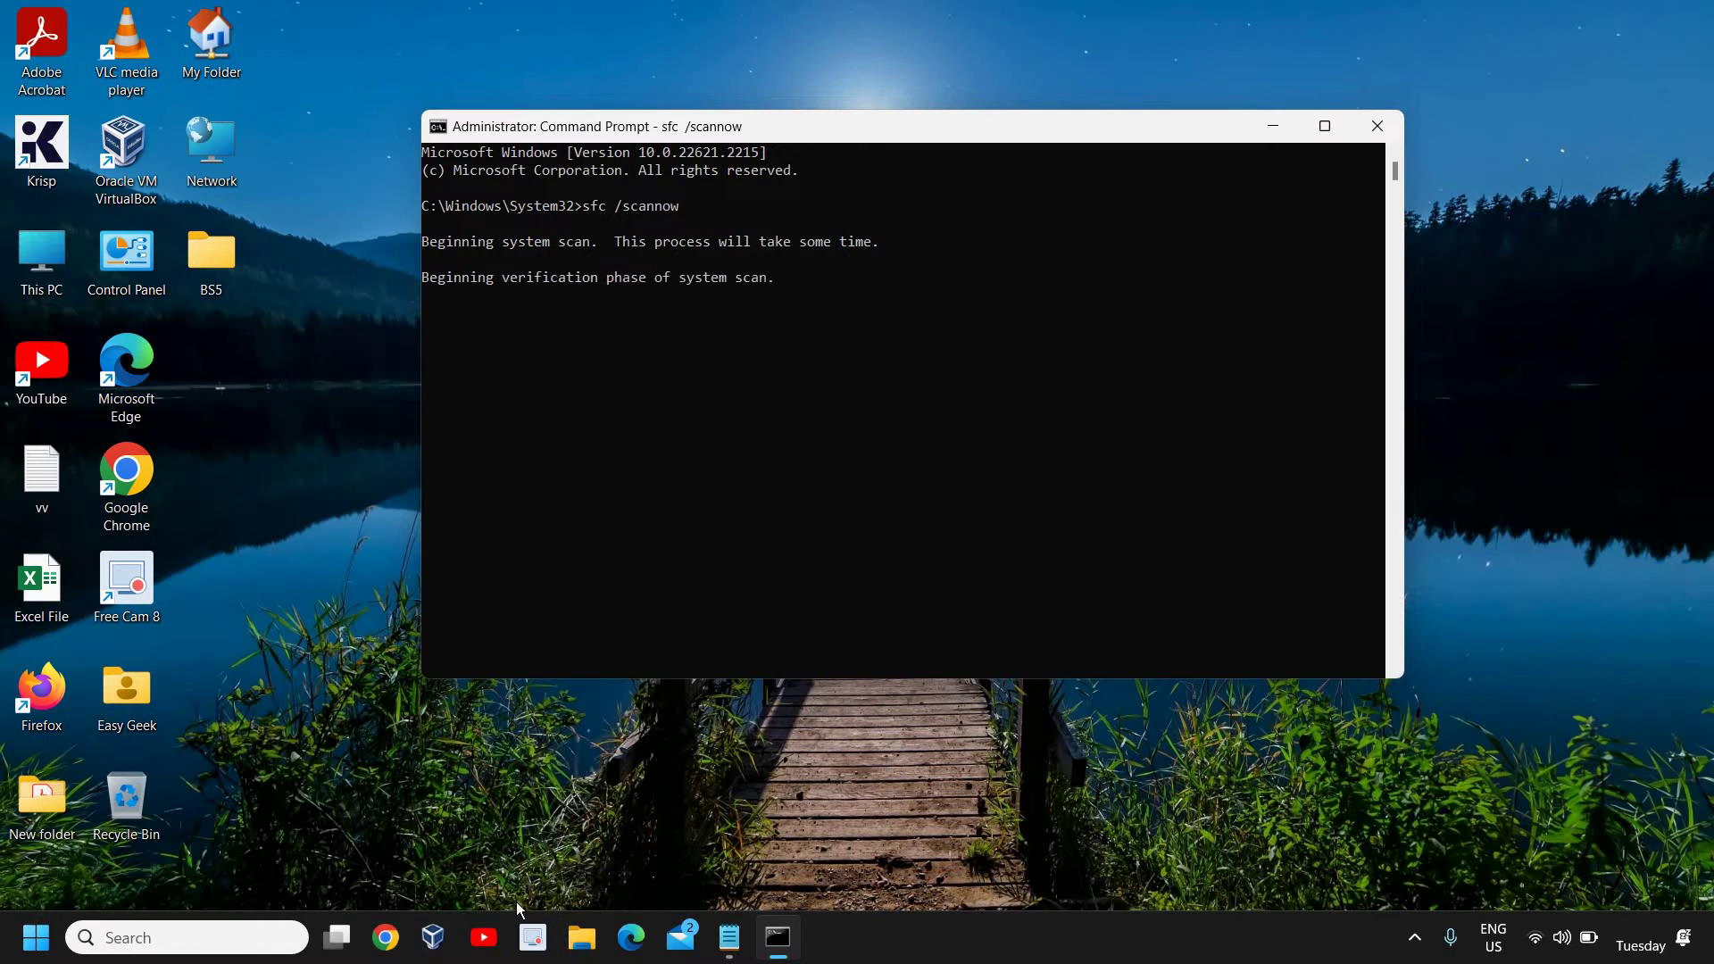
Open the commands text file in Documents and select the DISM ScanHealth command line.
{"action": "left_click", "coordinate": [582, 937]}
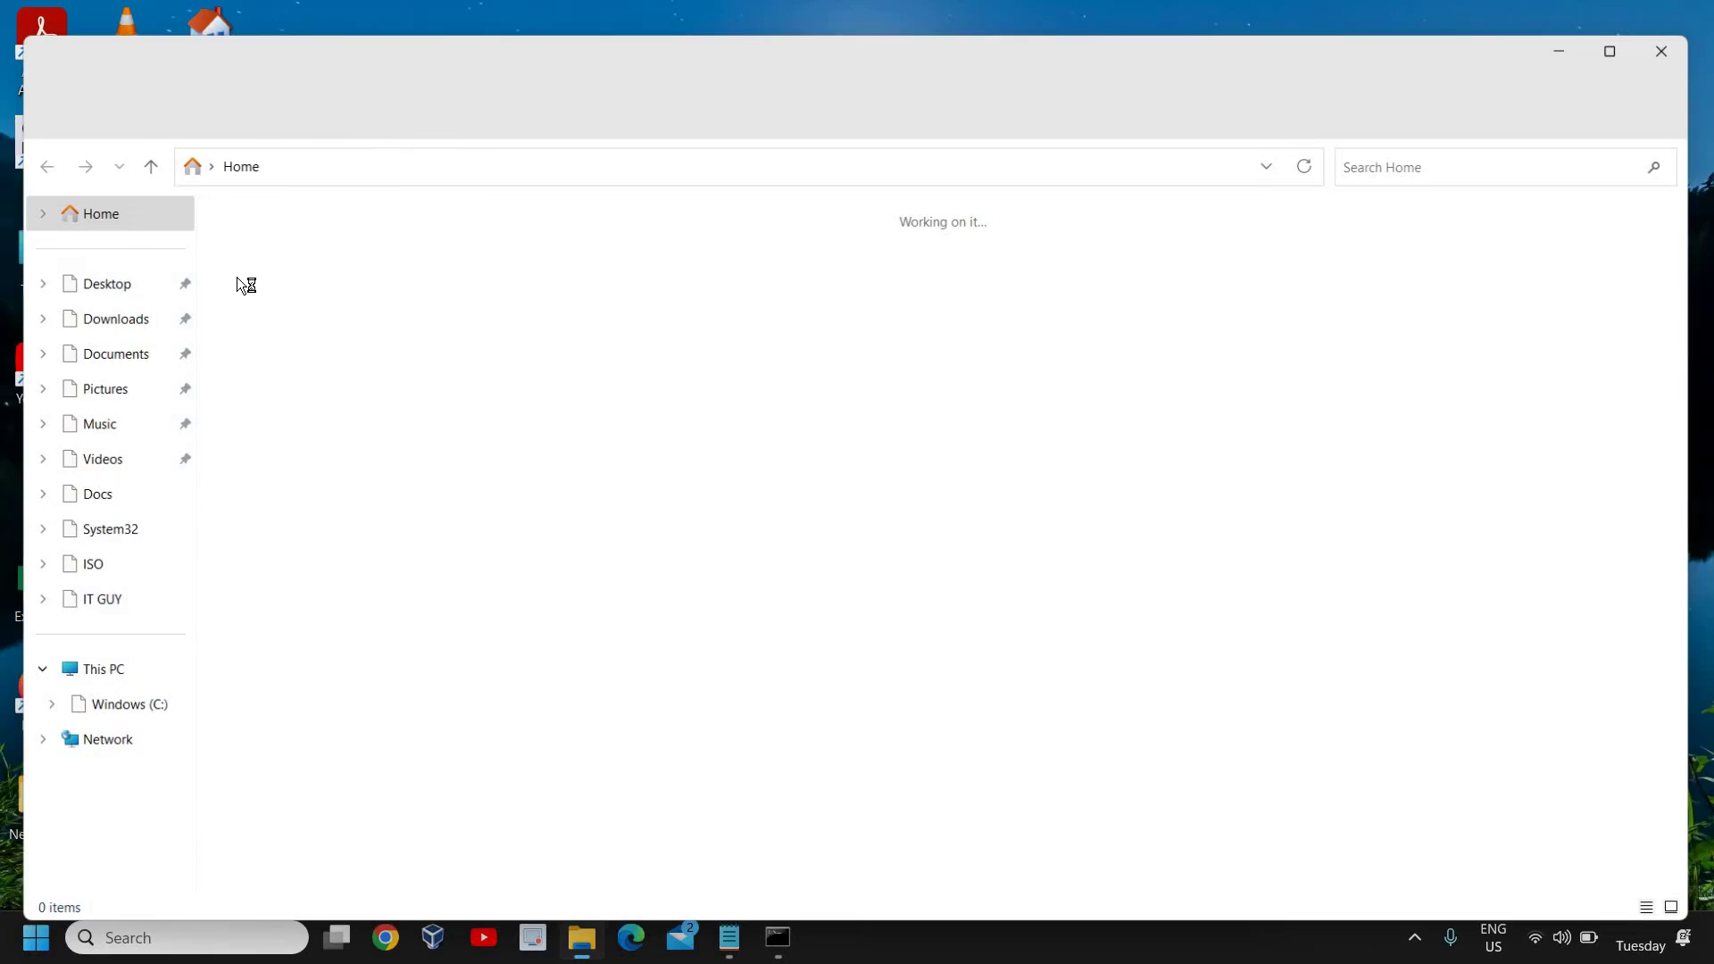
{"action": "left_click", "coordinate": [103, 352]}
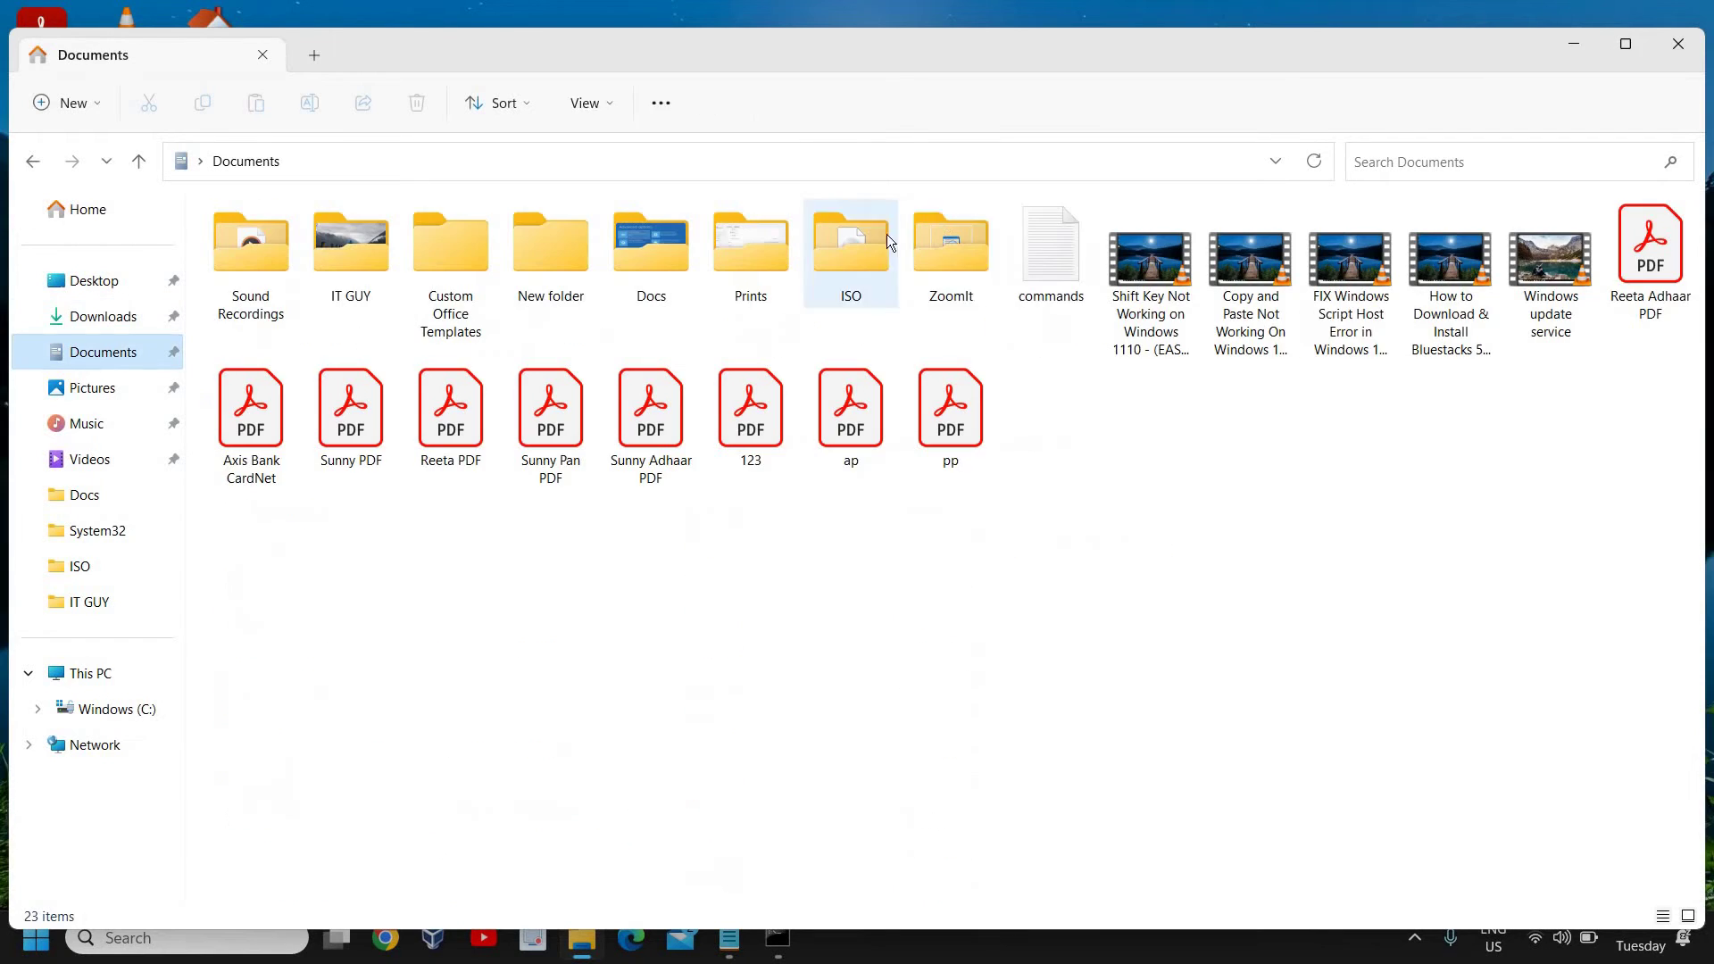
{"action": "double_click", "coordinate": [1044, 266]}
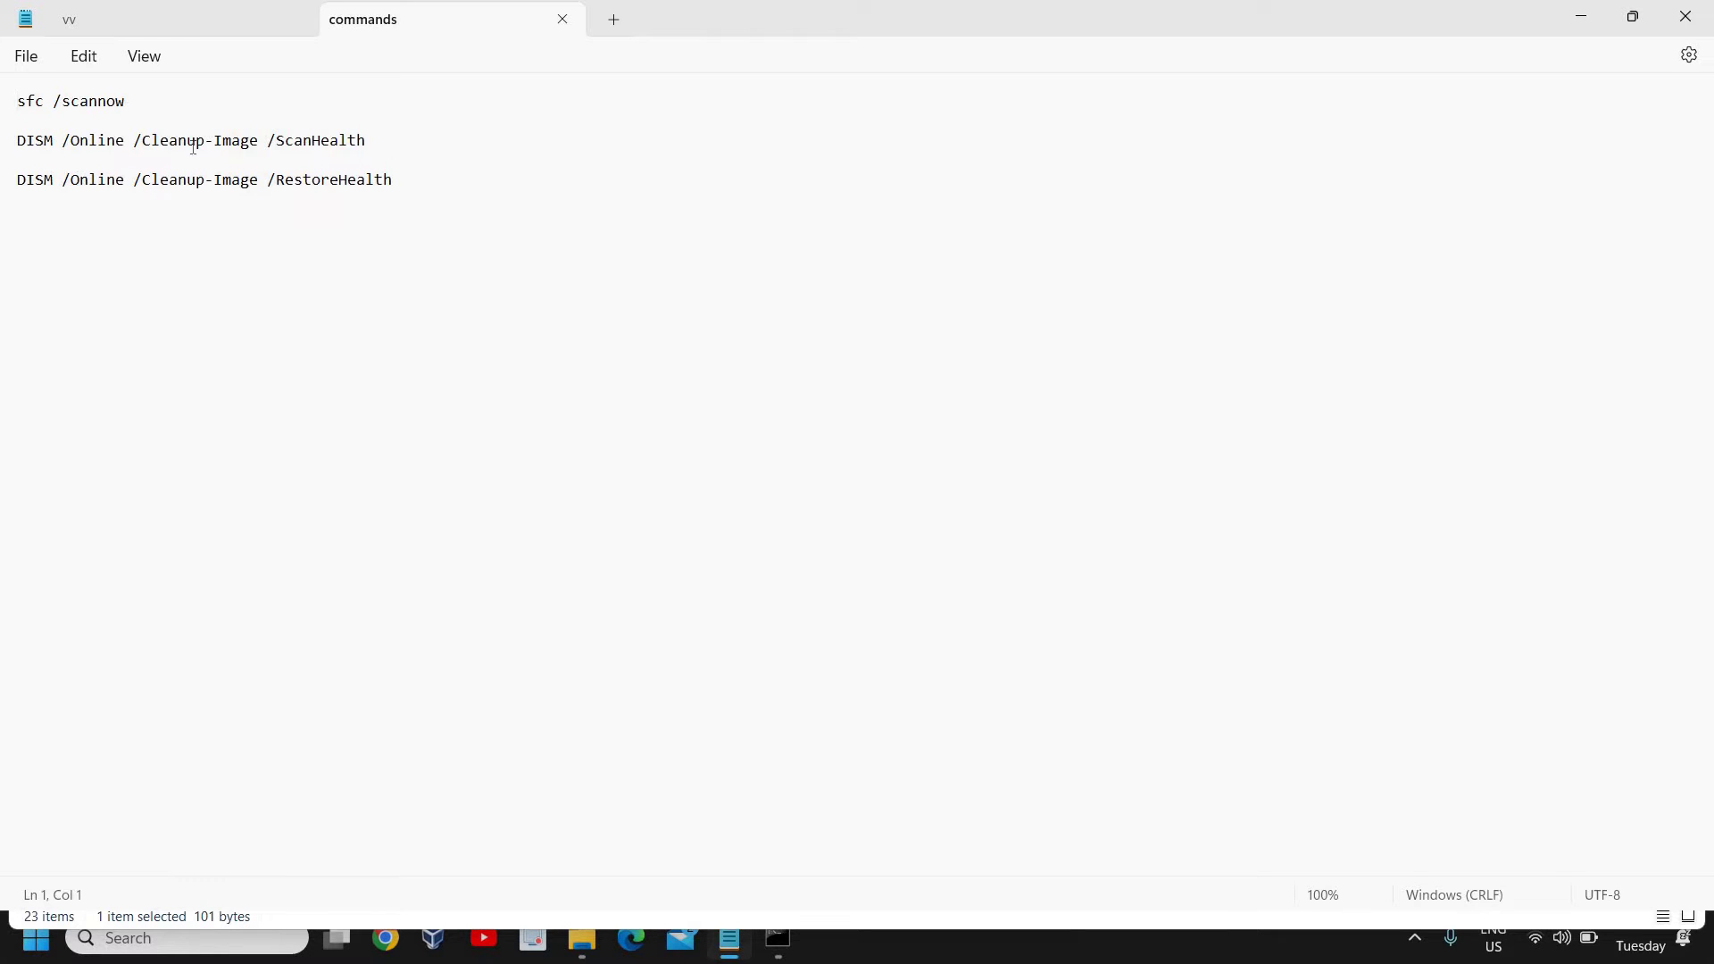
{"action": "left_click_drag", "start_coordinate": [375, 140], "coordinate": [16, 141]}
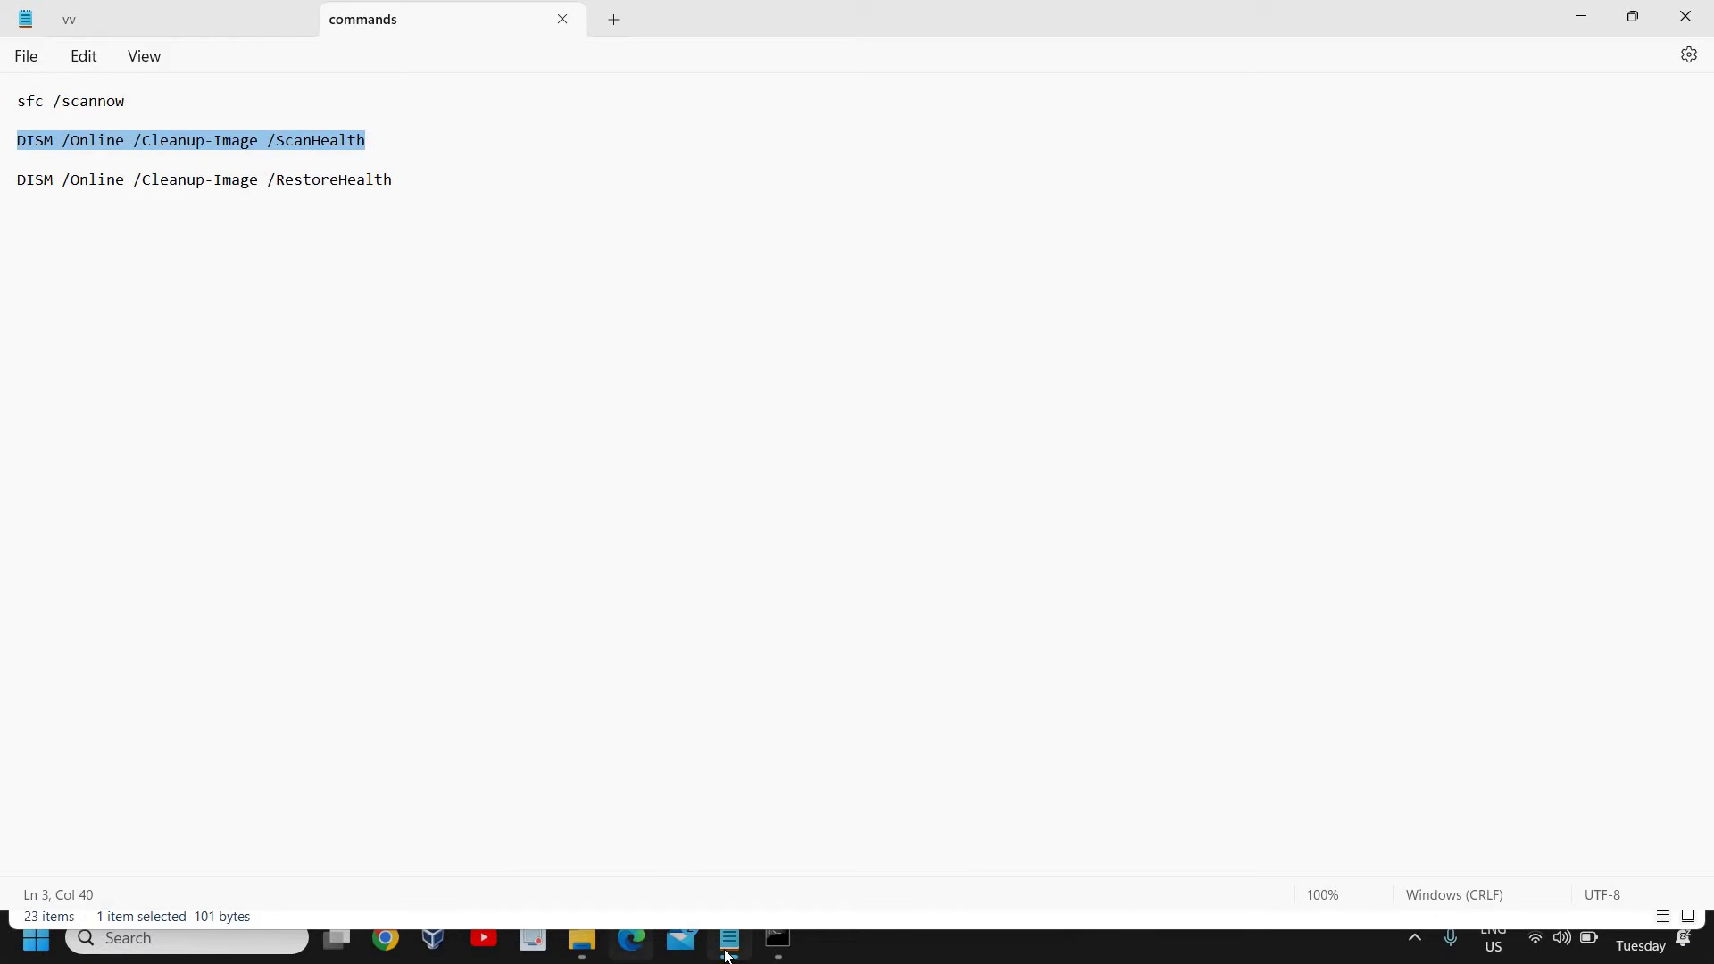
Switch back to the administrator Command Prompt running the scan and close it.
{"action": "left_click", "coordinate": [780, 915]}
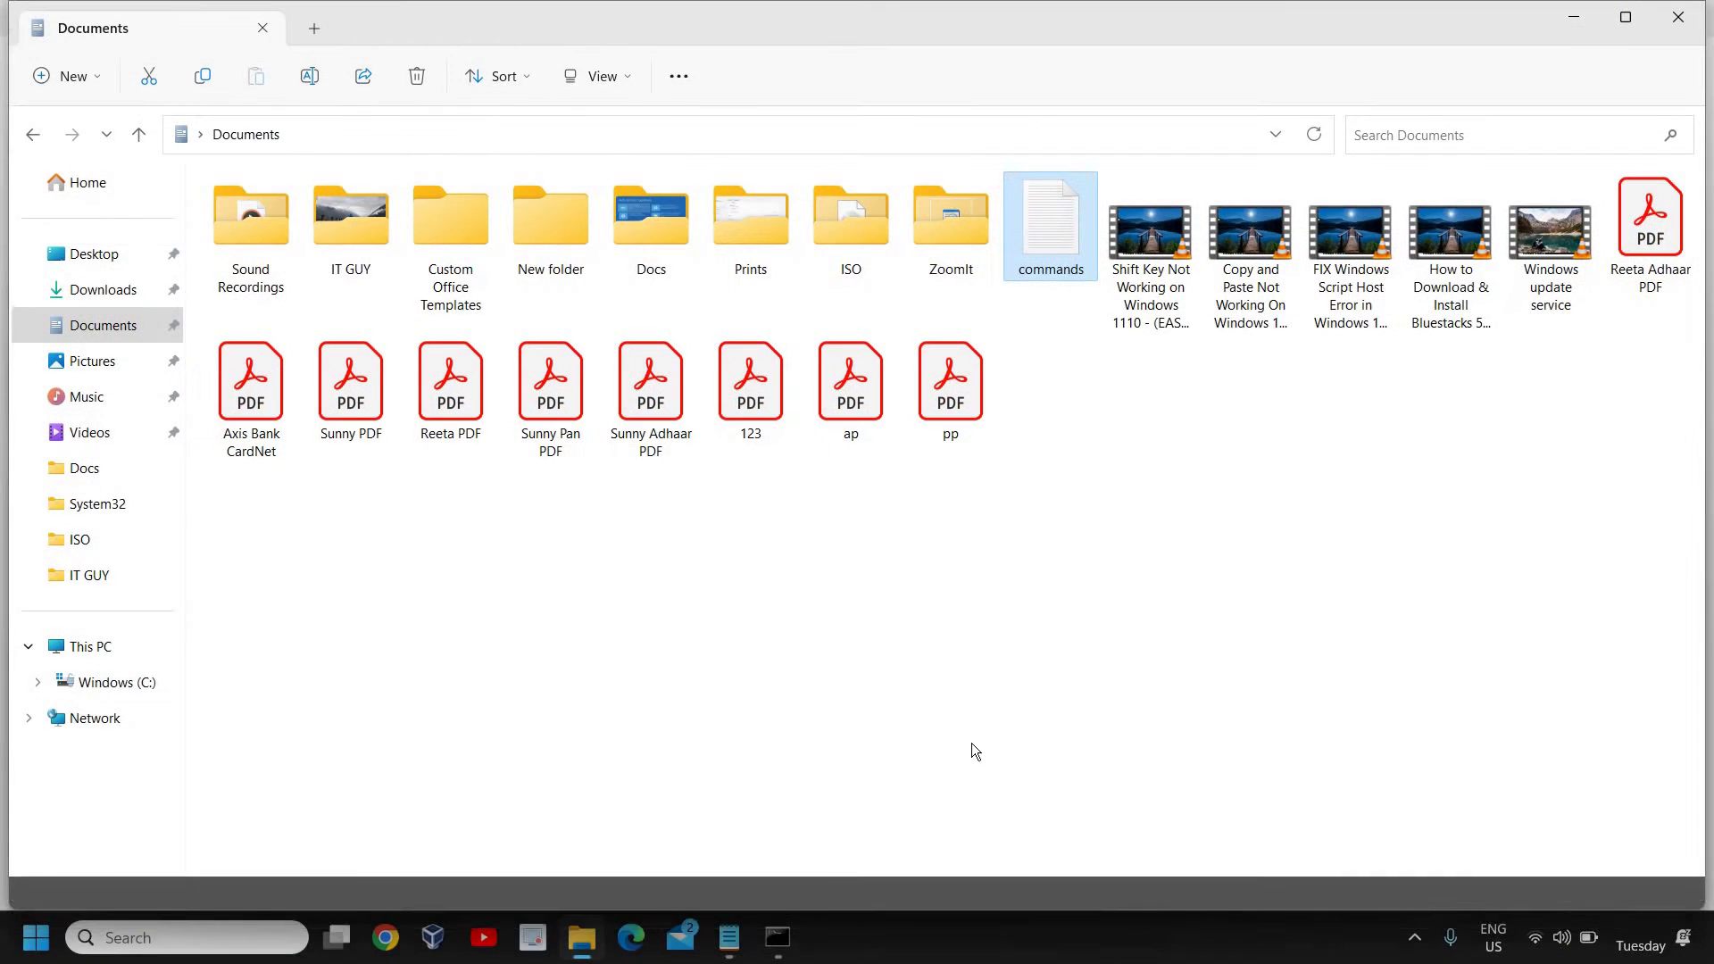
{"action": "left_click", "coordinate": [779, 954]}
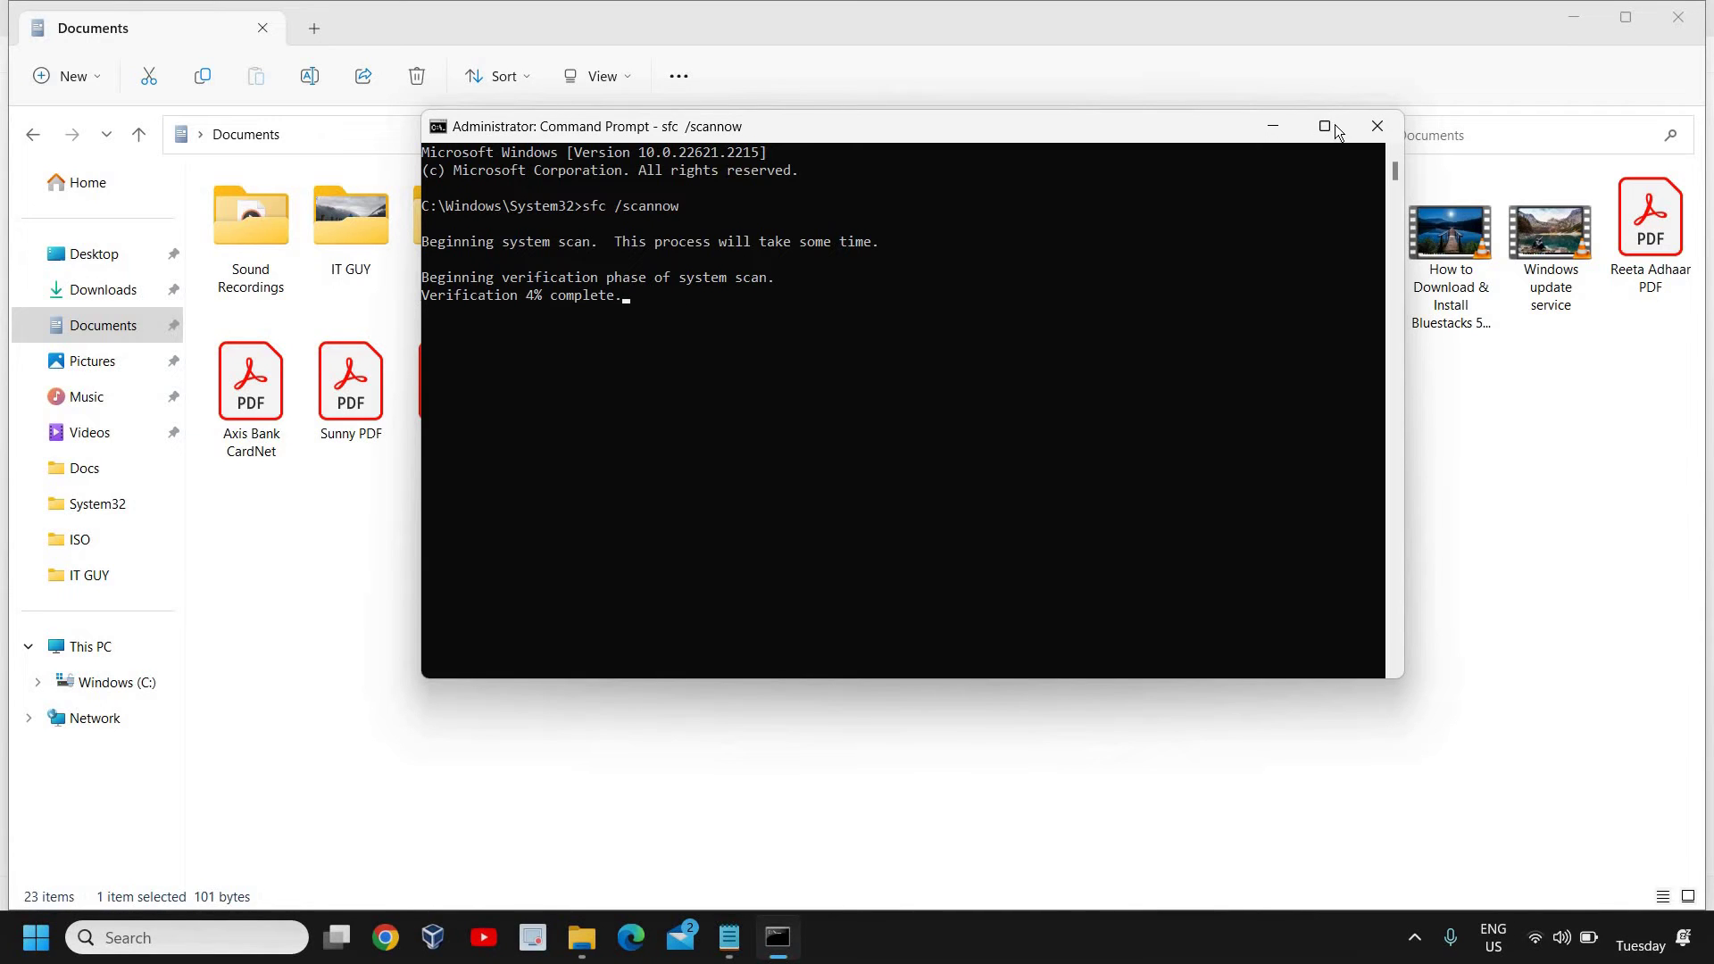
{"action": "left_click", "coordinate": [1365, 128]}
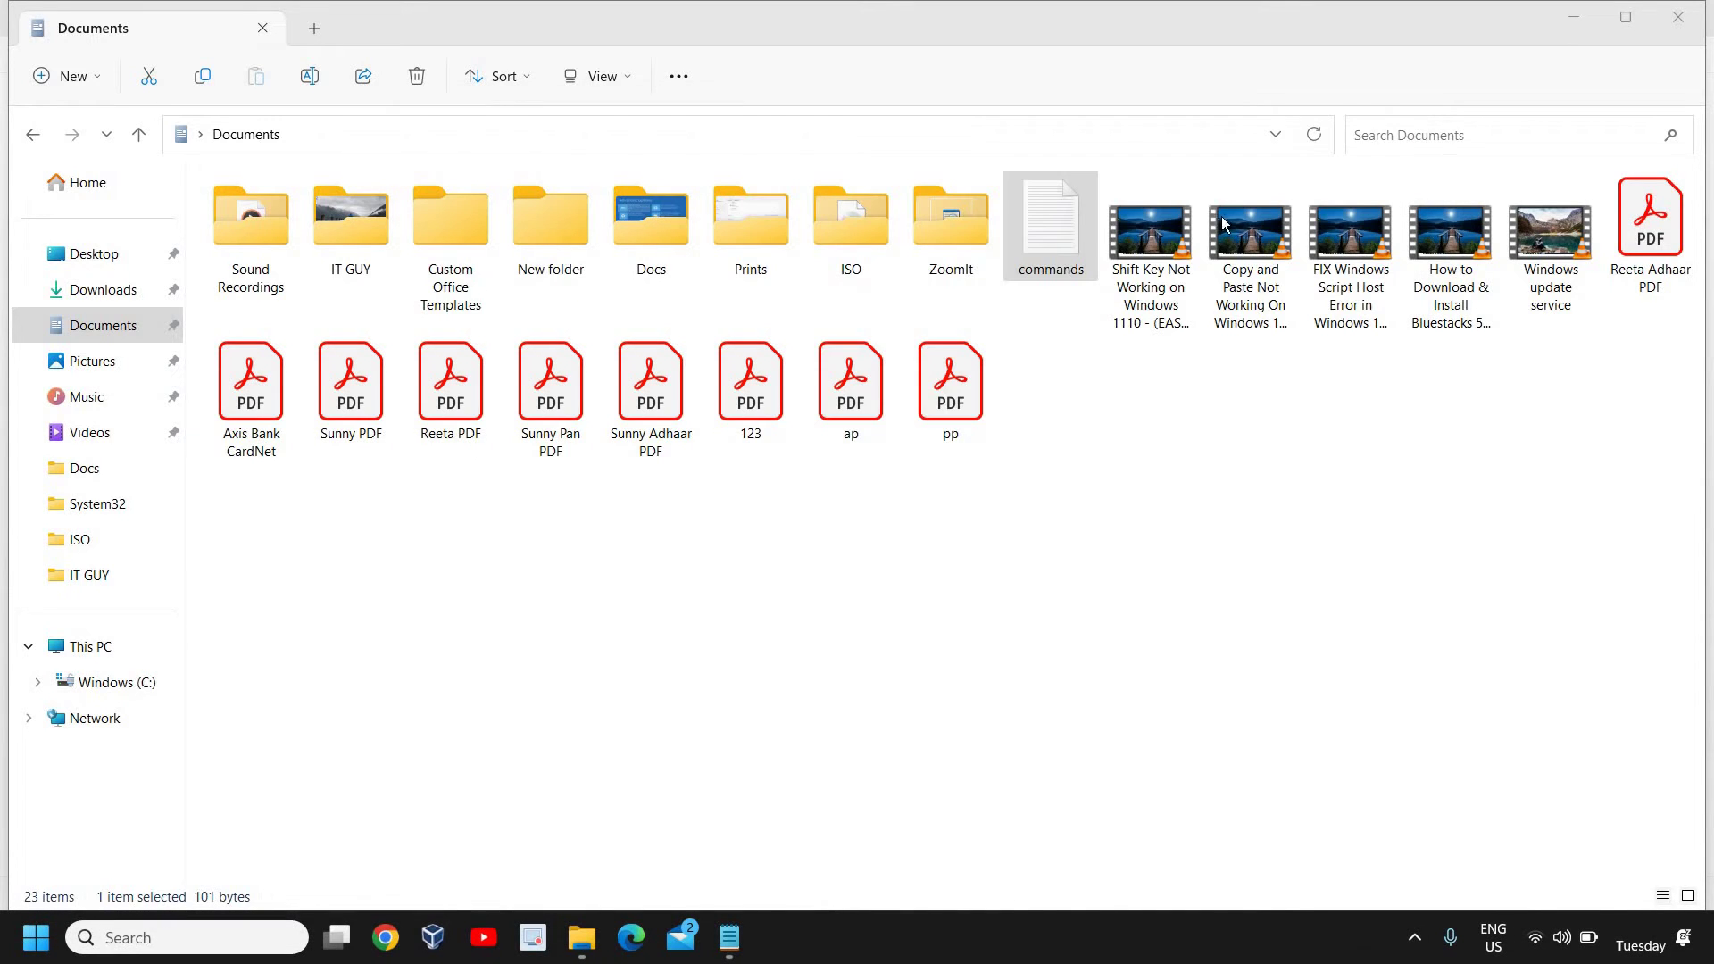
Launch an administrator Command Prompt and paste and run DISM /Online /Cleanup-Image /ScanHealth.
{"action": "left_click", "coordinate": [163, 939]}
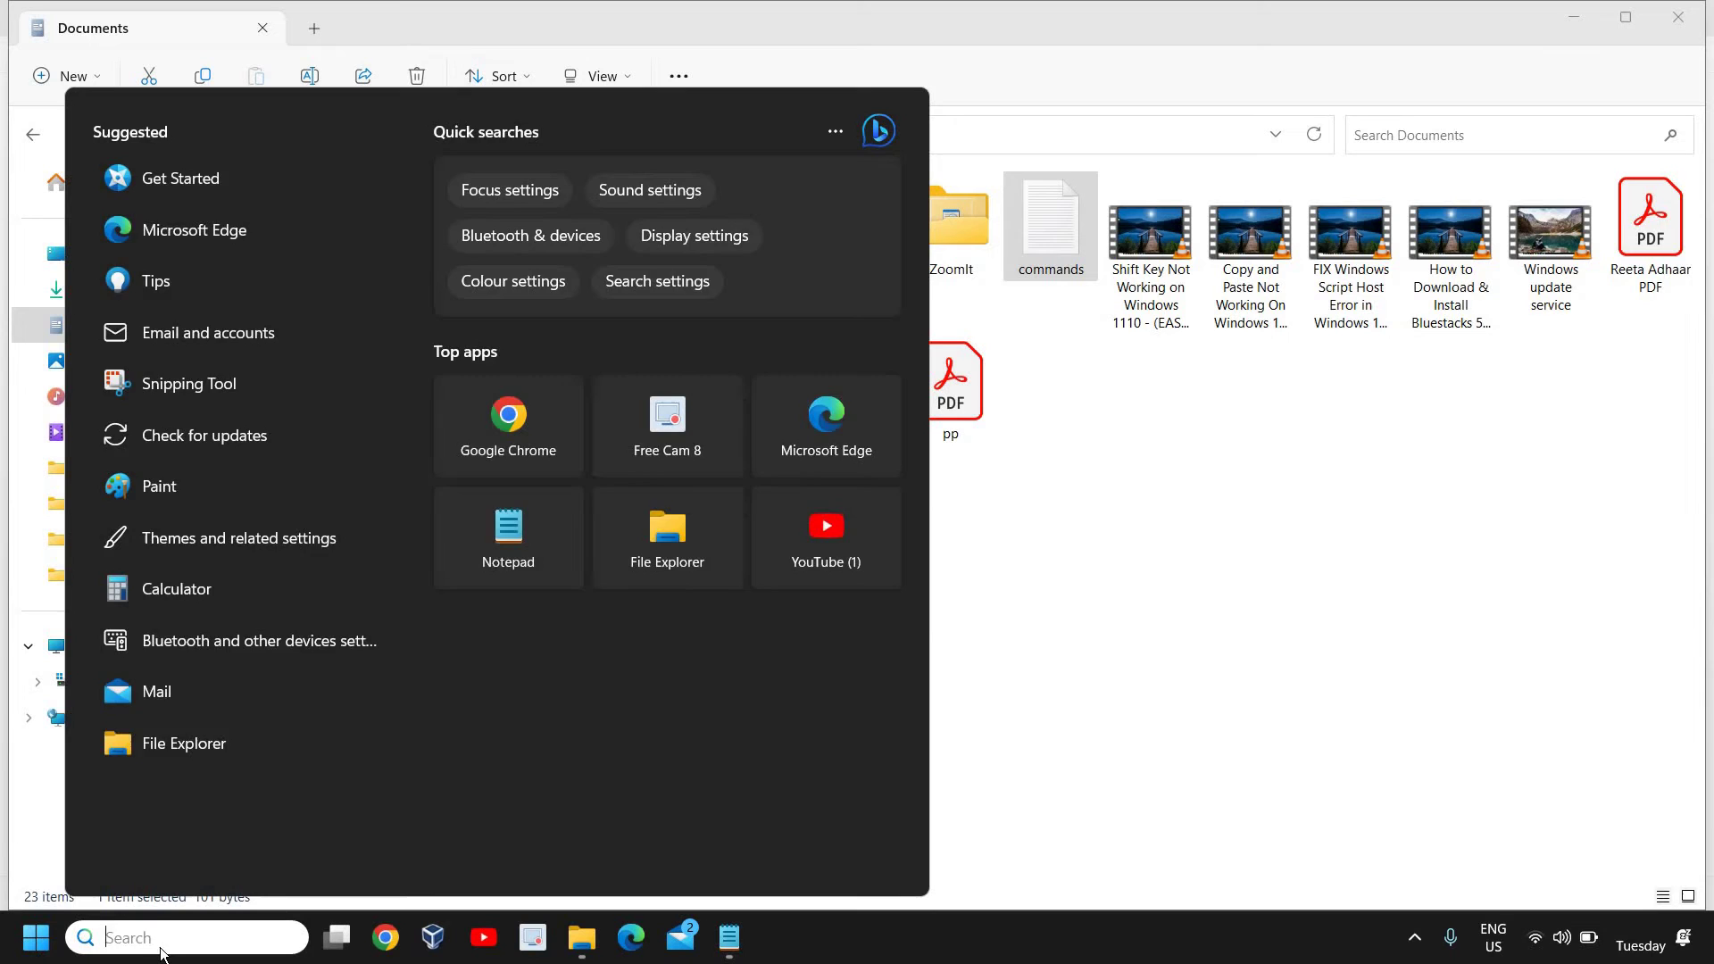
{"action": "type", "text": "cmd"}
{"action": "left_click", "coordinate": [625, 441]}
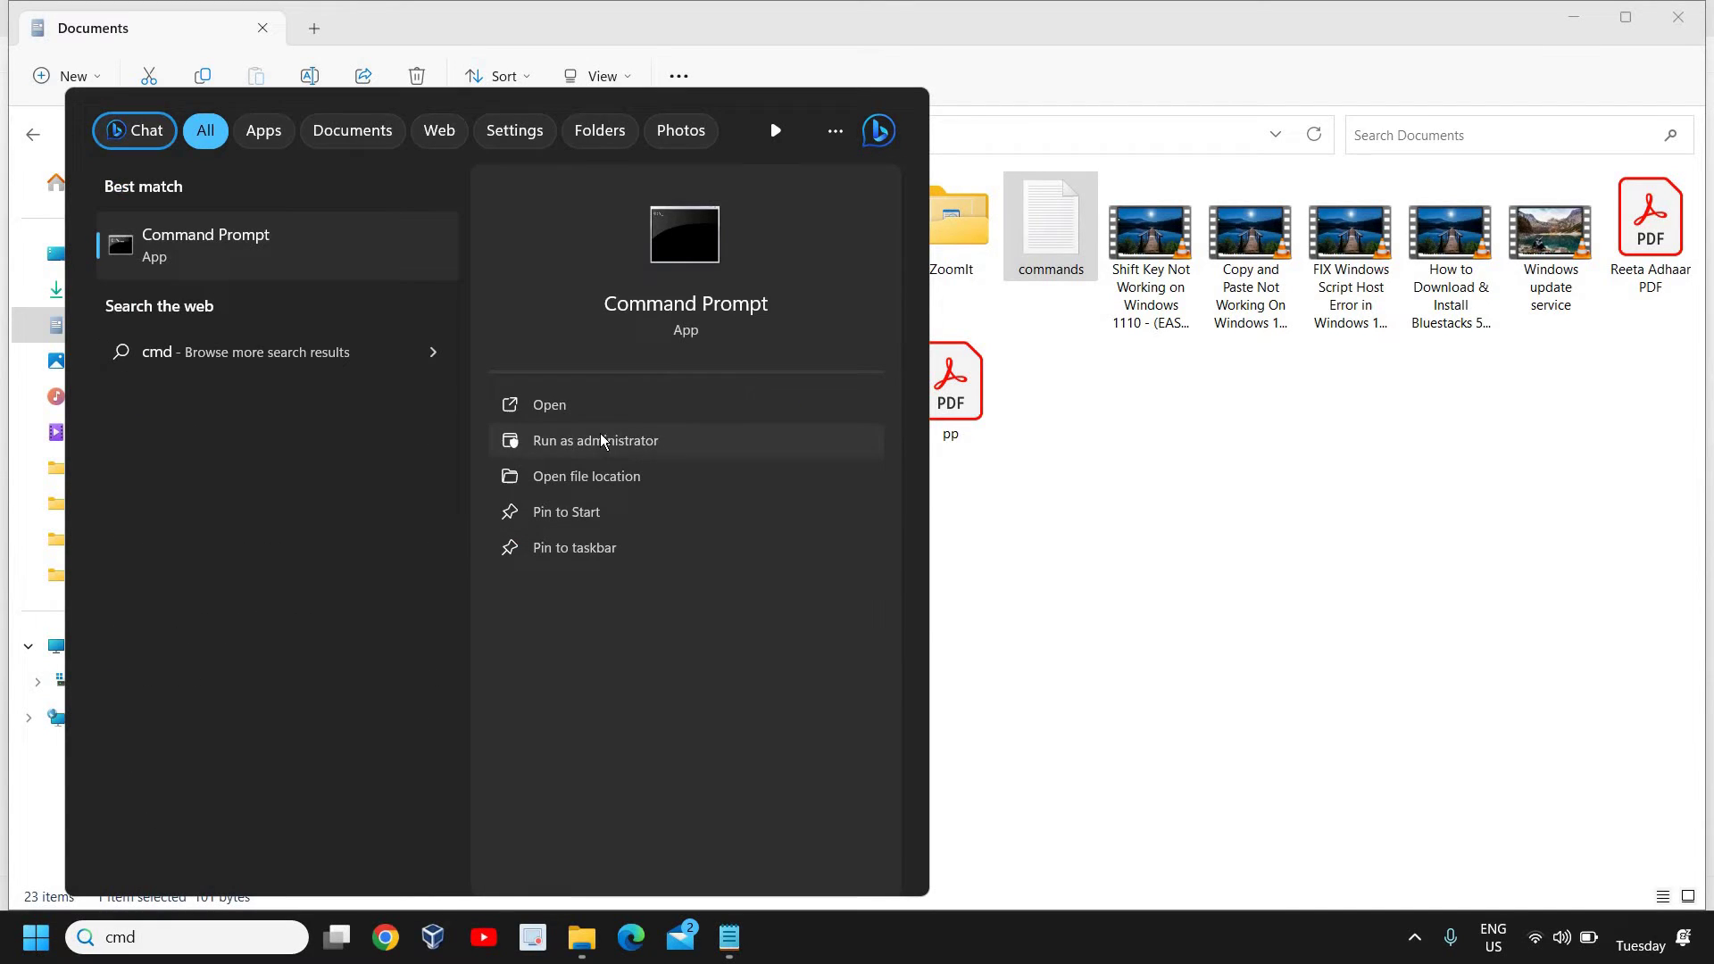
{"action": "left_click", "coordinate": [725, 586]}
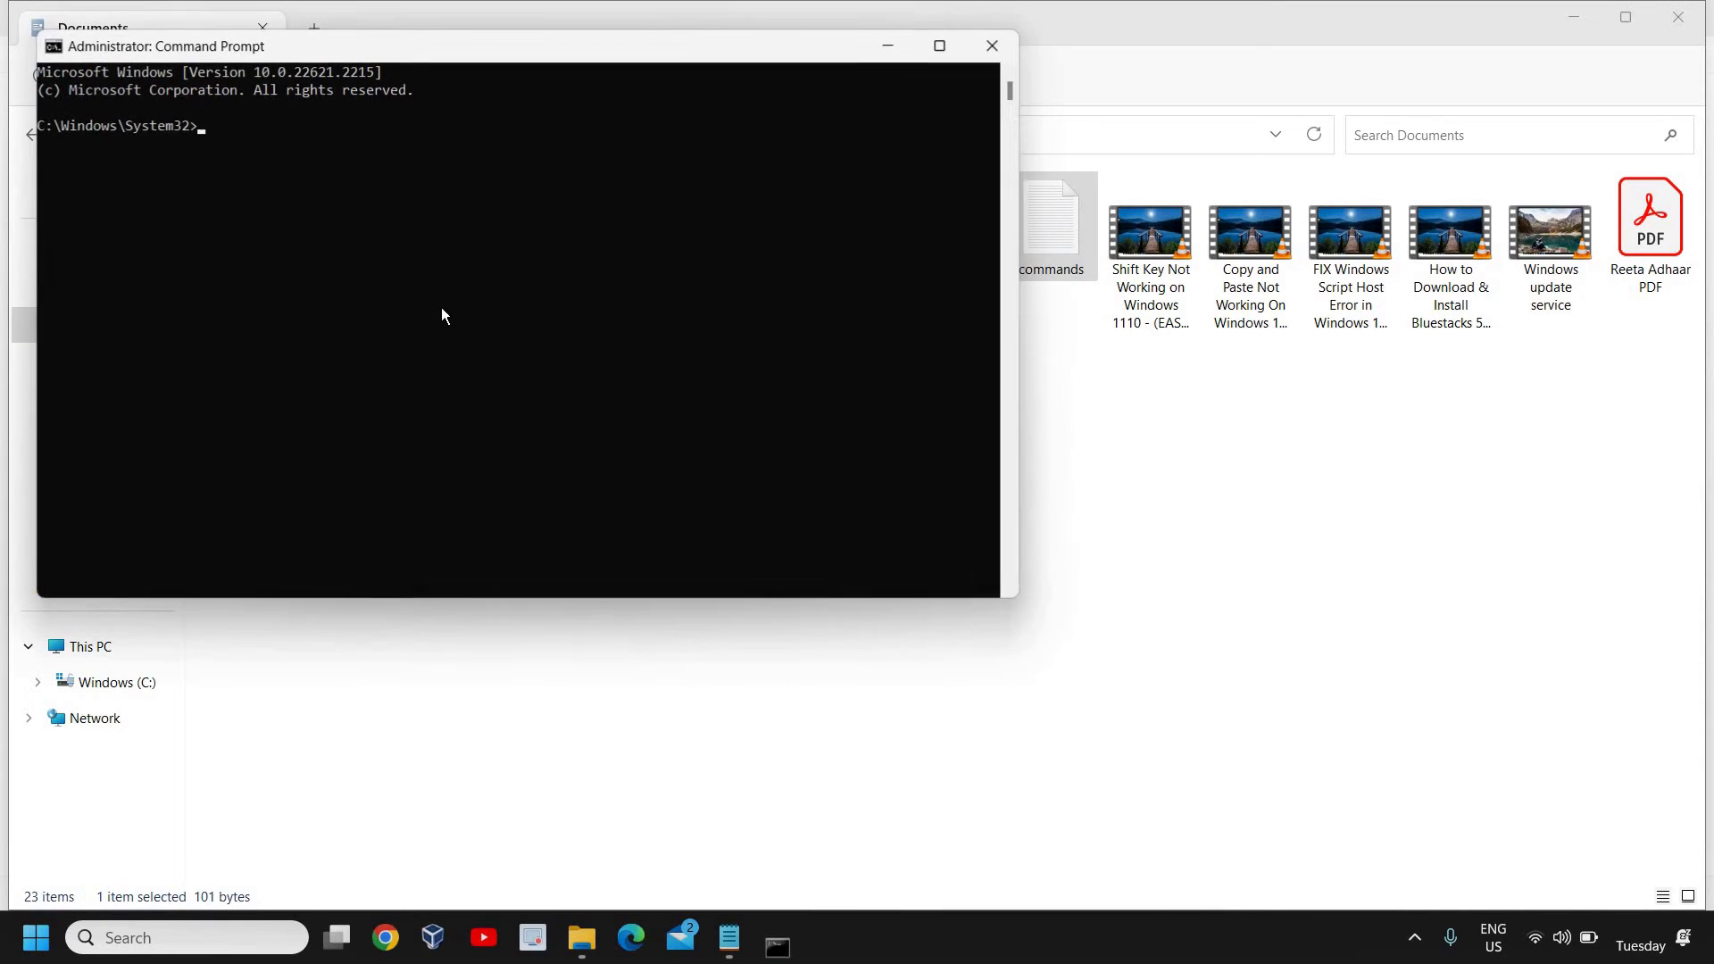
{"action": "type", "text": "DISM /Online /Cleanup-Image /ScanHealth"}
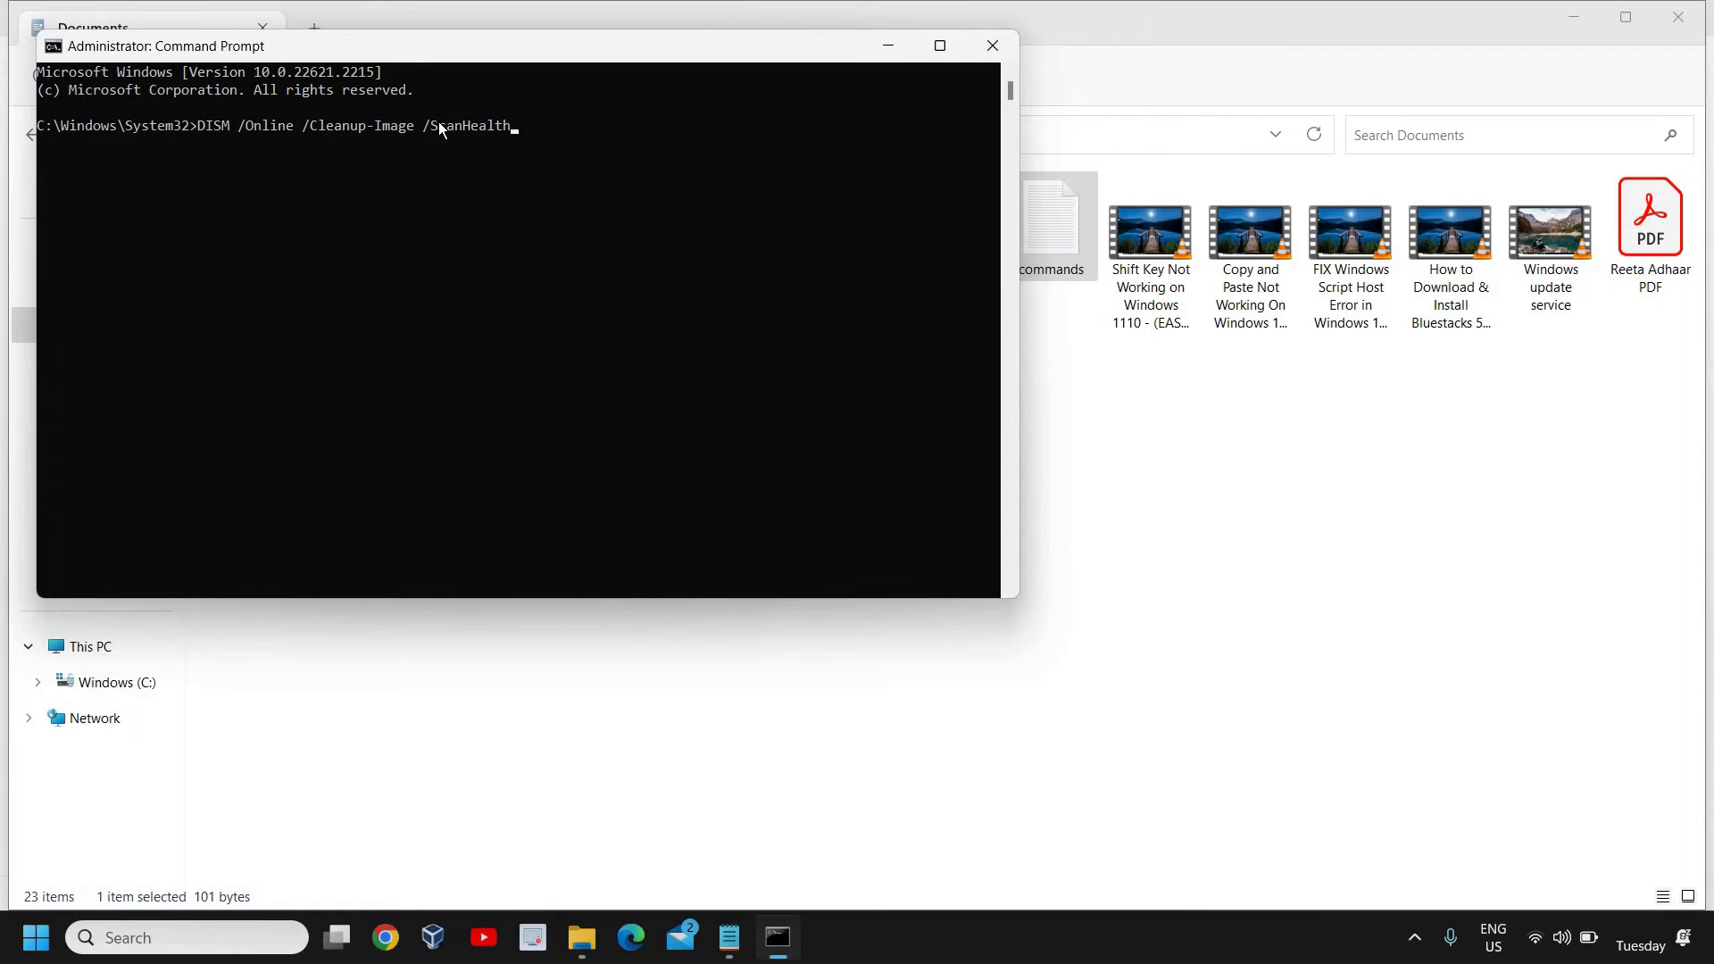
{"action": "key", "text": "Return"}
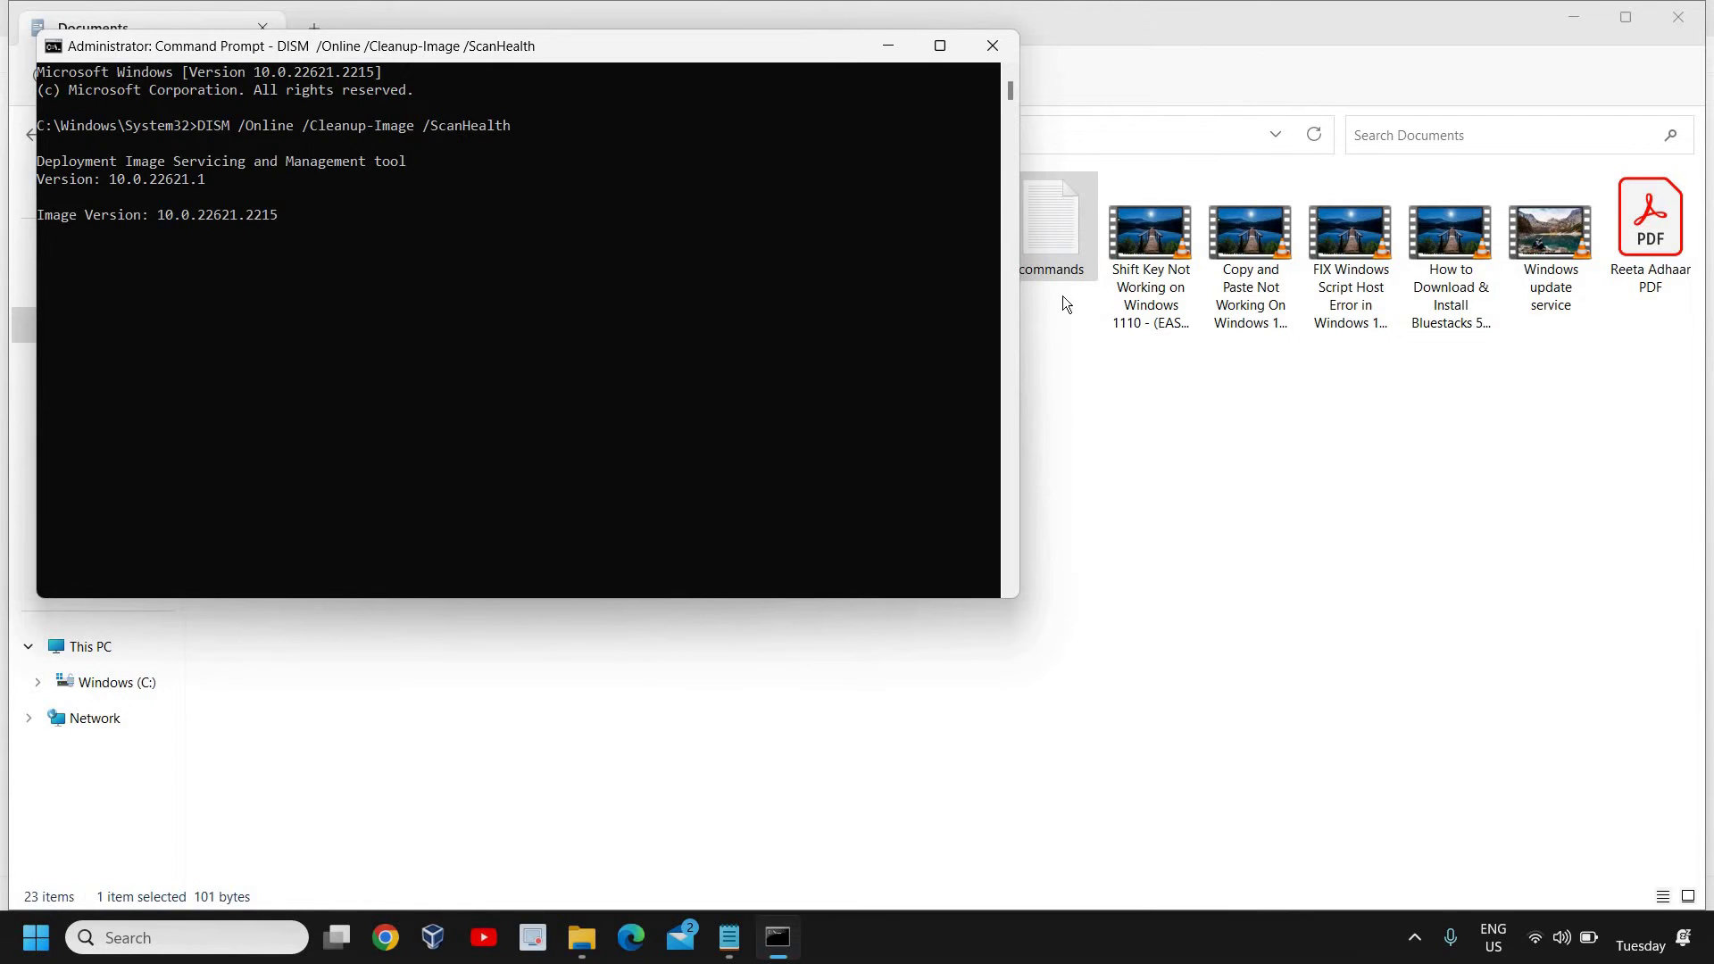
Minimize Command Prompt and review the RestoreHealth and other saved commands in Notepad.
{"action": "left_click", "coordinate": [880, 46]}
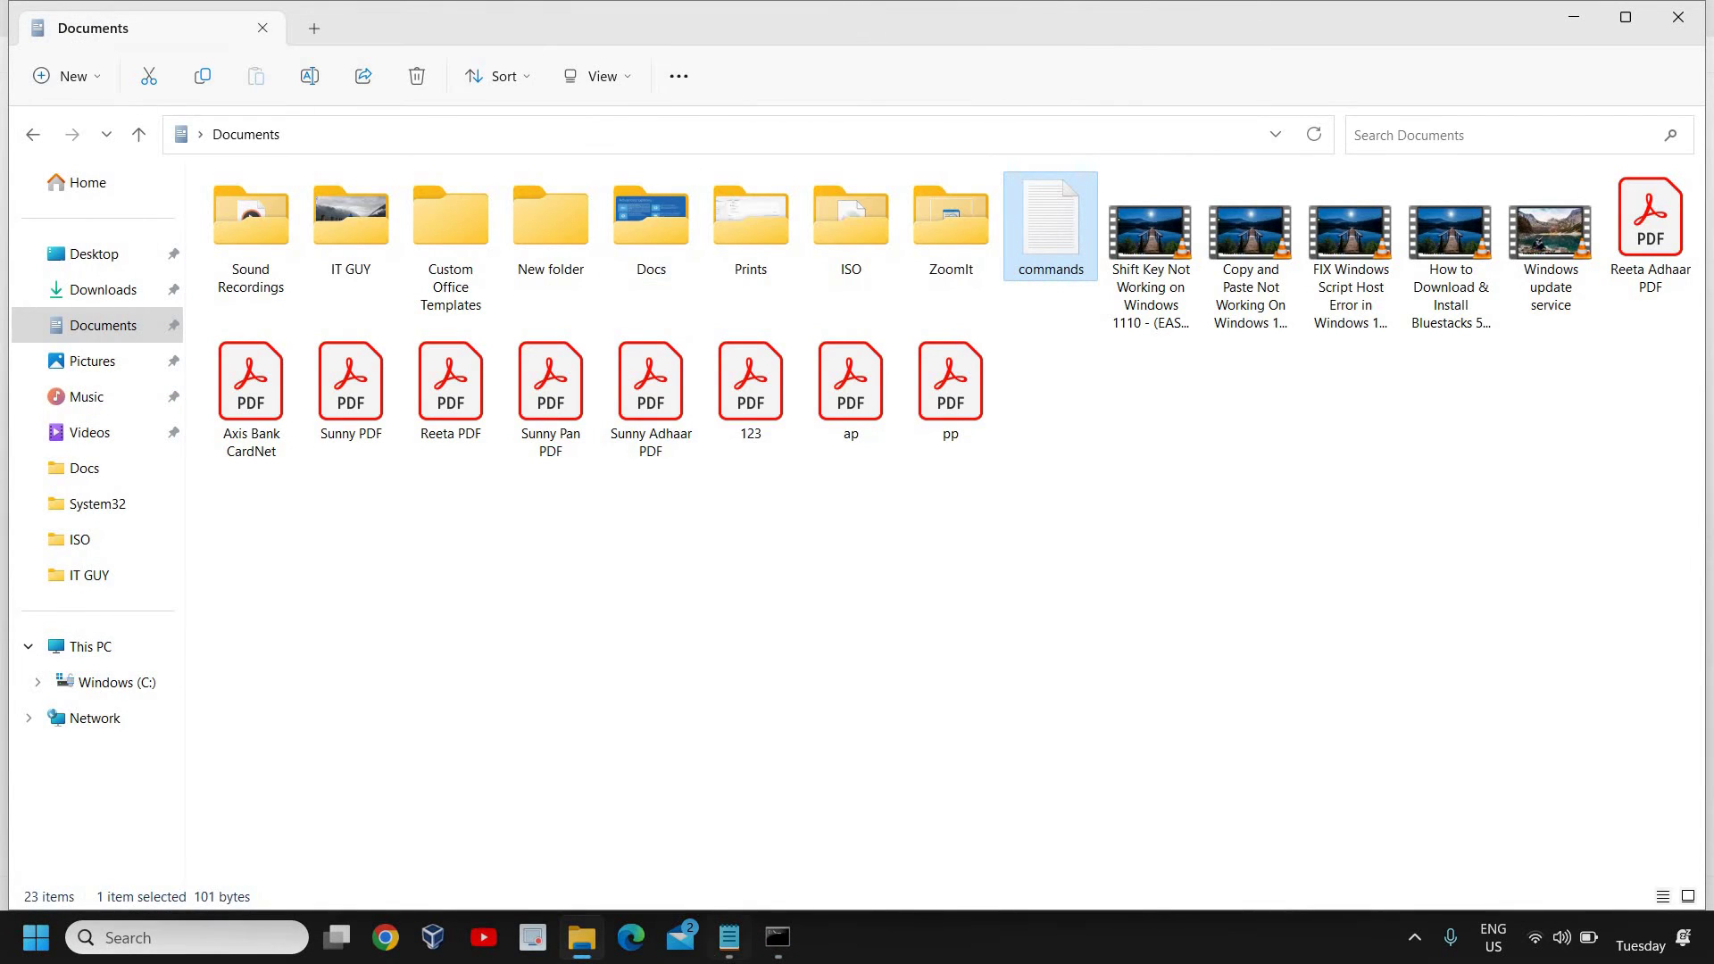
{"action": "left_click", "coordinate": [728, 948]}
{"action": "left_click", "coordinate": [89, 180]}
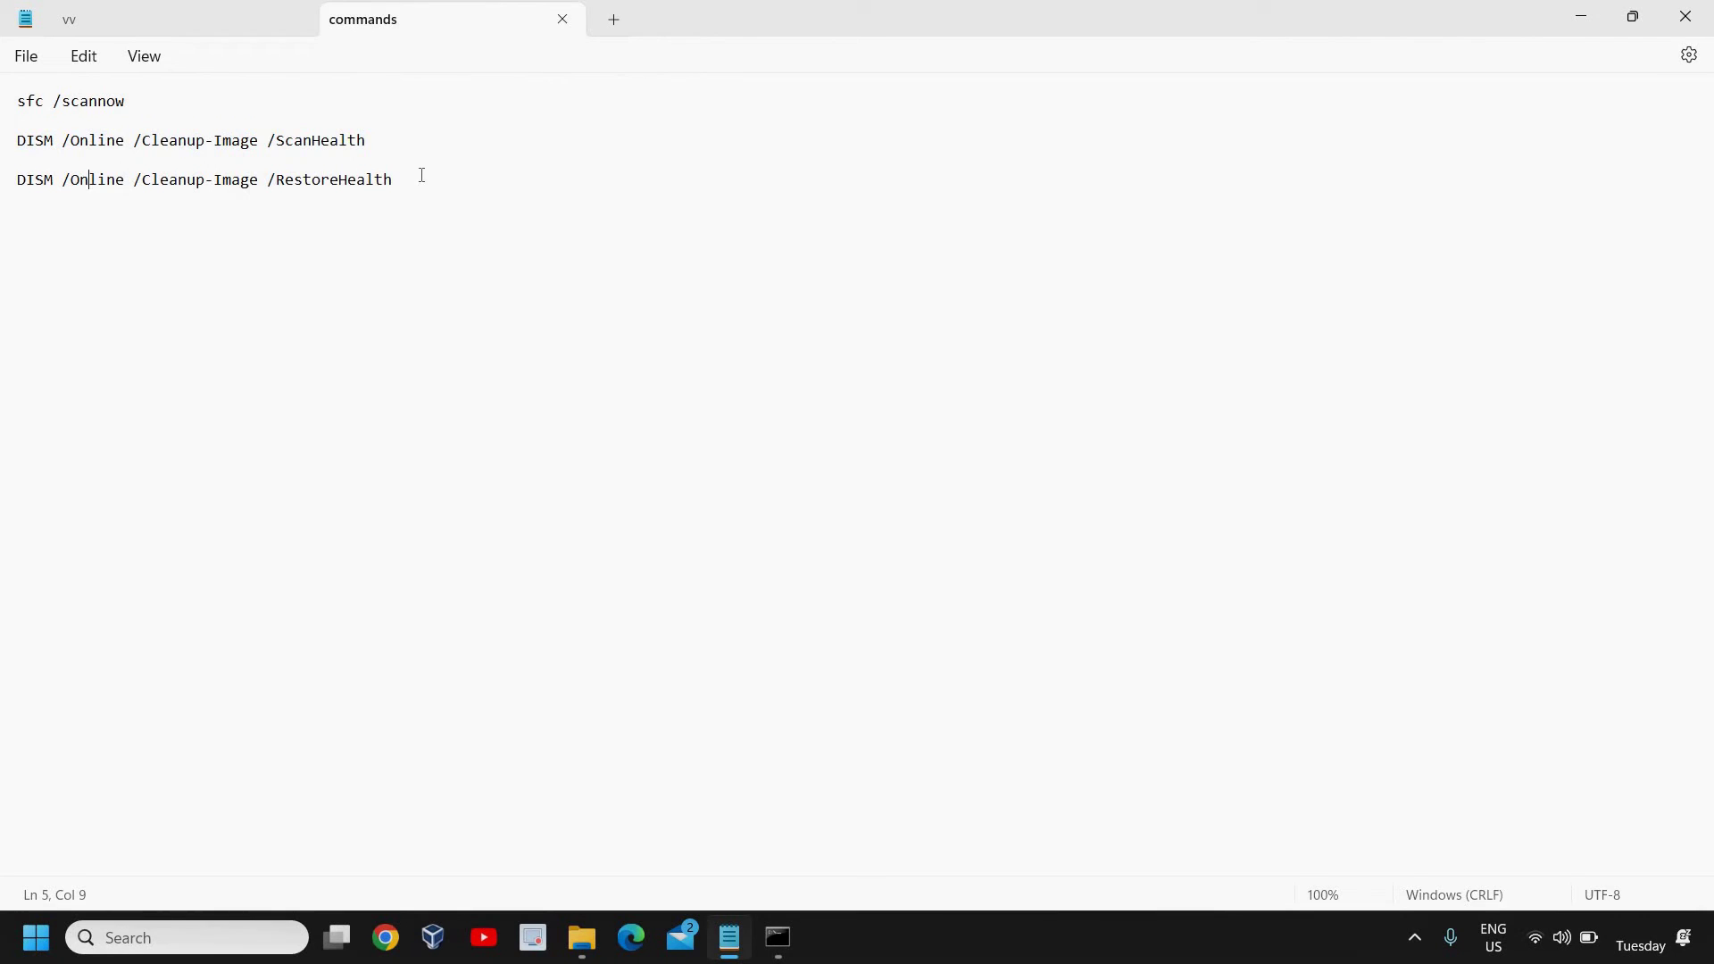
{"action": "left_click_drag", "start_coordinate": [423, 175], "coordinate": [157, 179]}
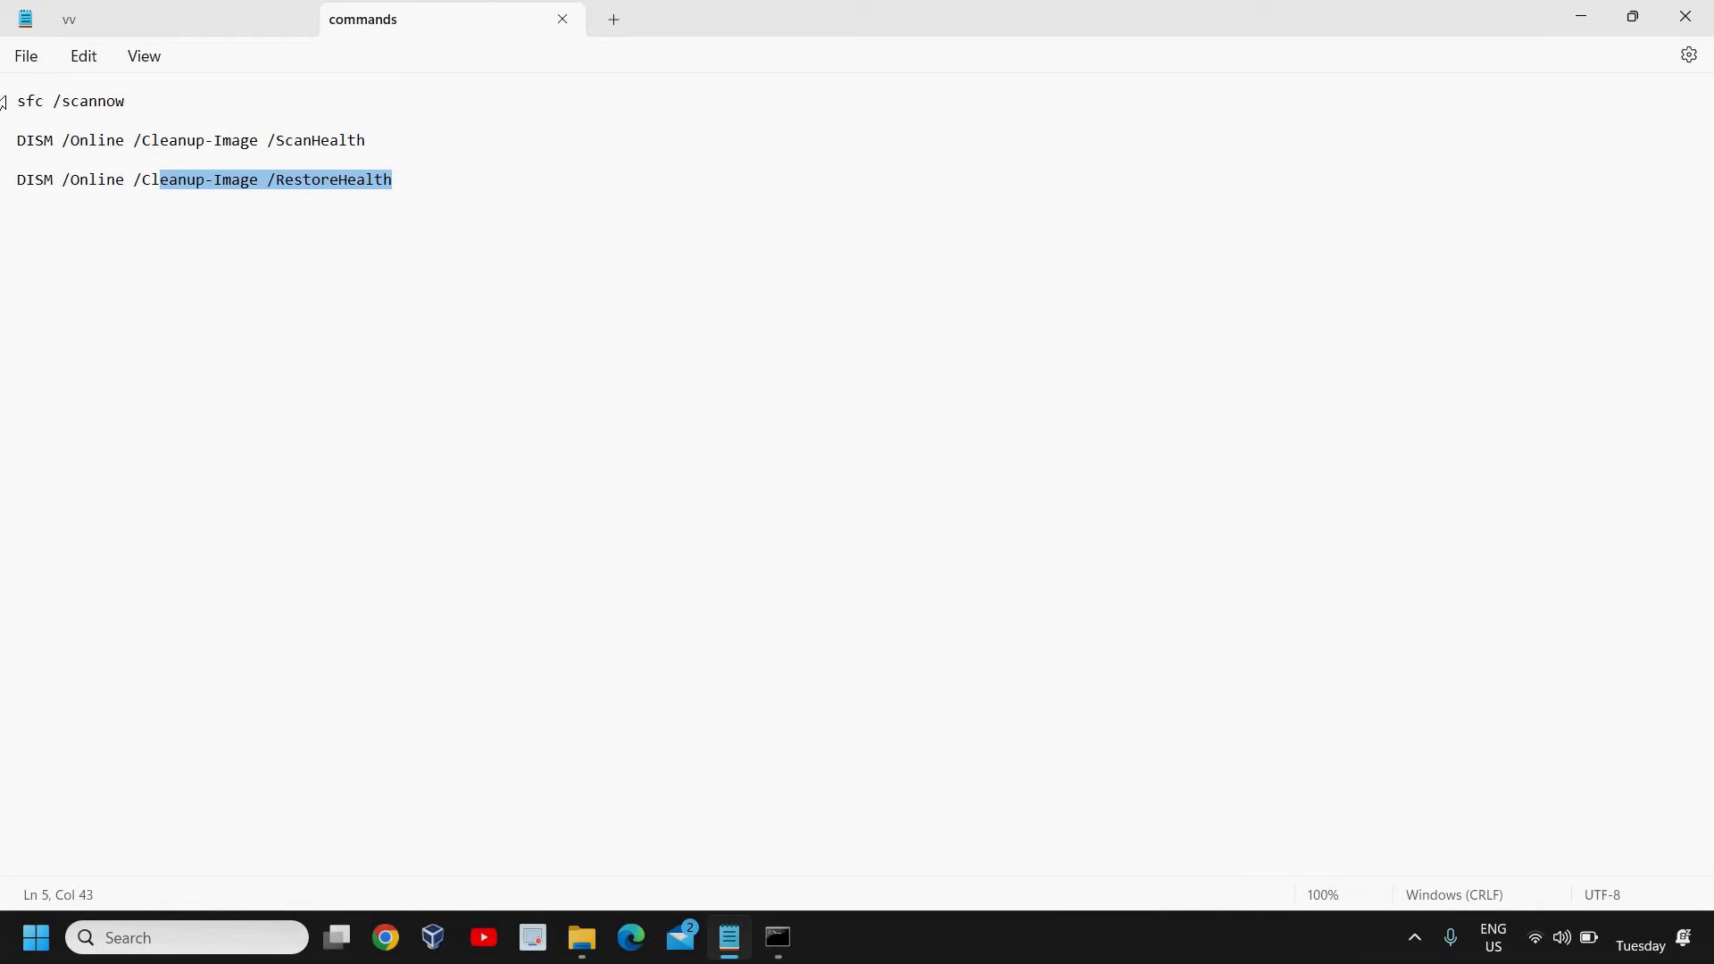
{"action": "left_click_drag", "start_coordinate": [12, 103], "coordinate": [383, 193]}
{"action": "left_click", "coordinate": [413, 246]}
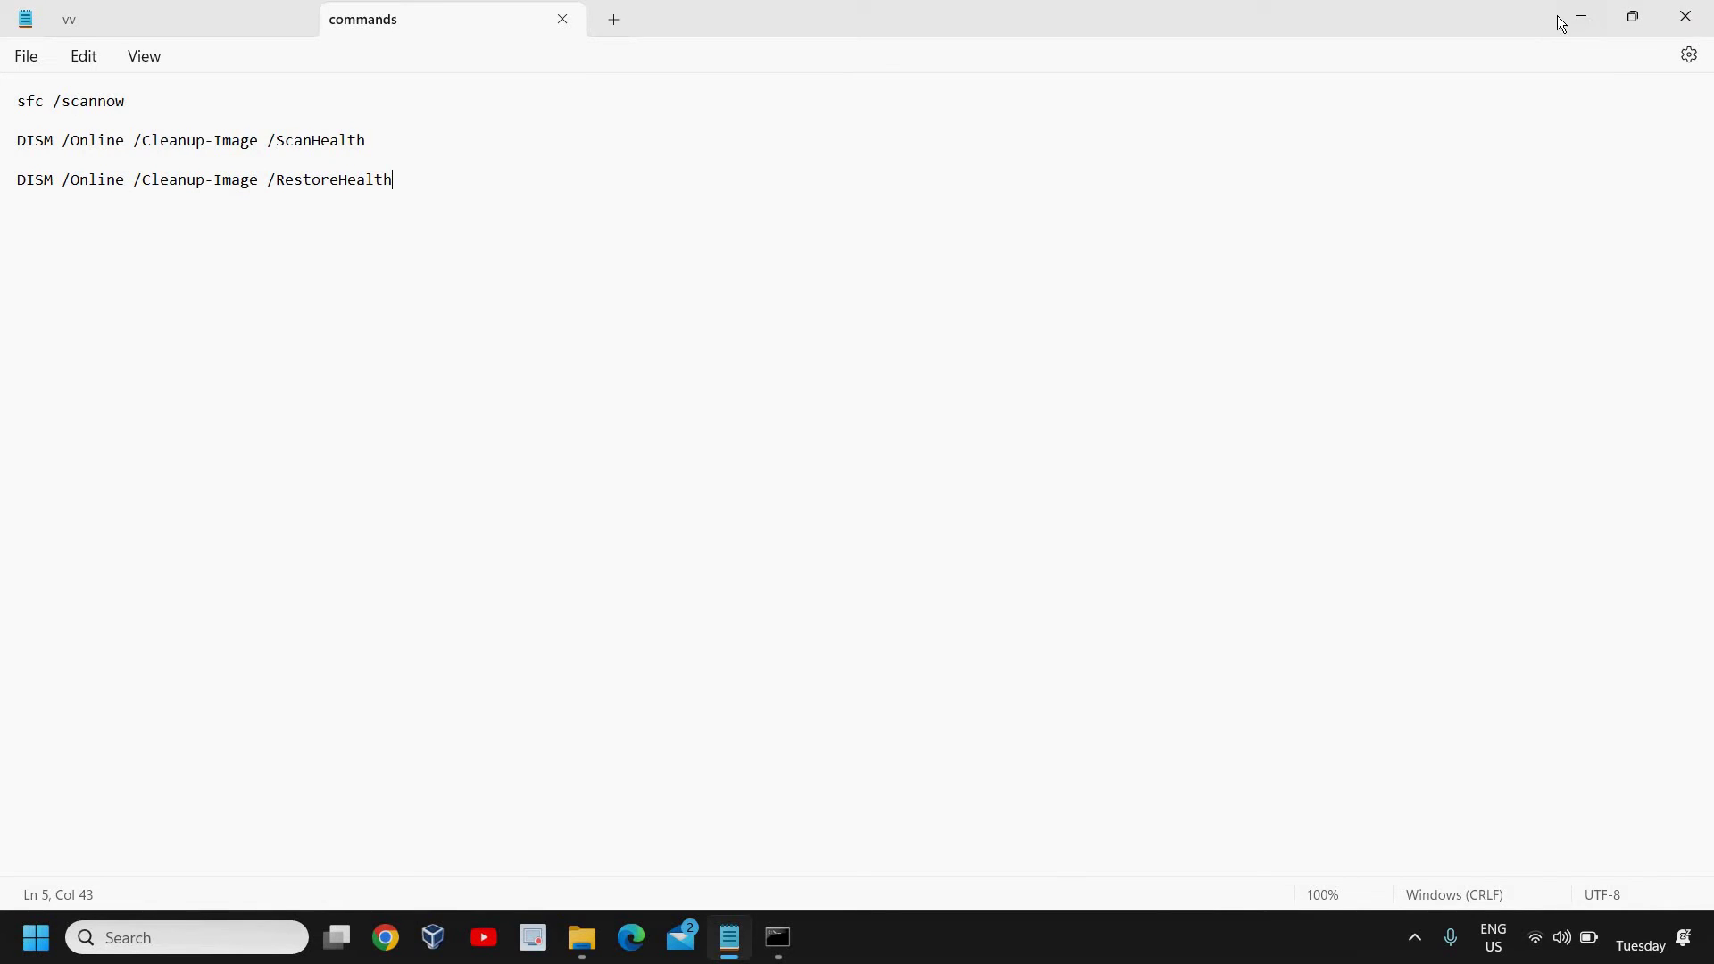
Minimize Notepad and File Explorer and bring back the Command Prompt running DISM.
{"action": "left_click", "coordinate": [1581, 16]}
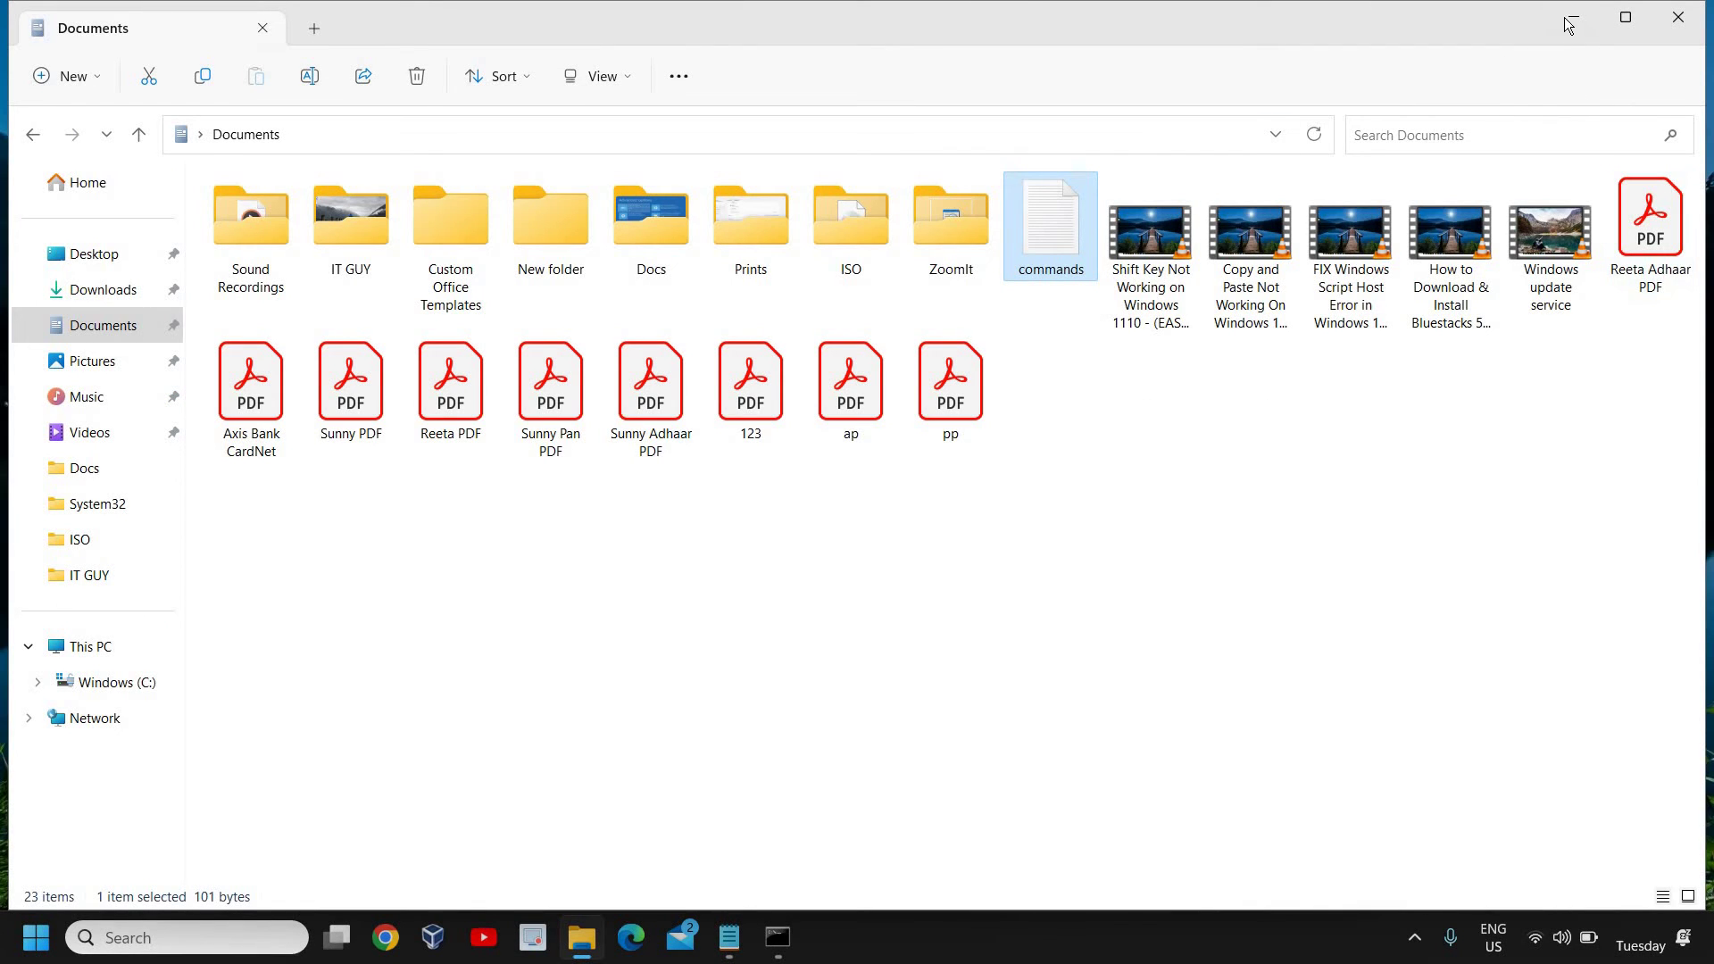
{"action": "left_click", "coordinate": [1567, 17]}
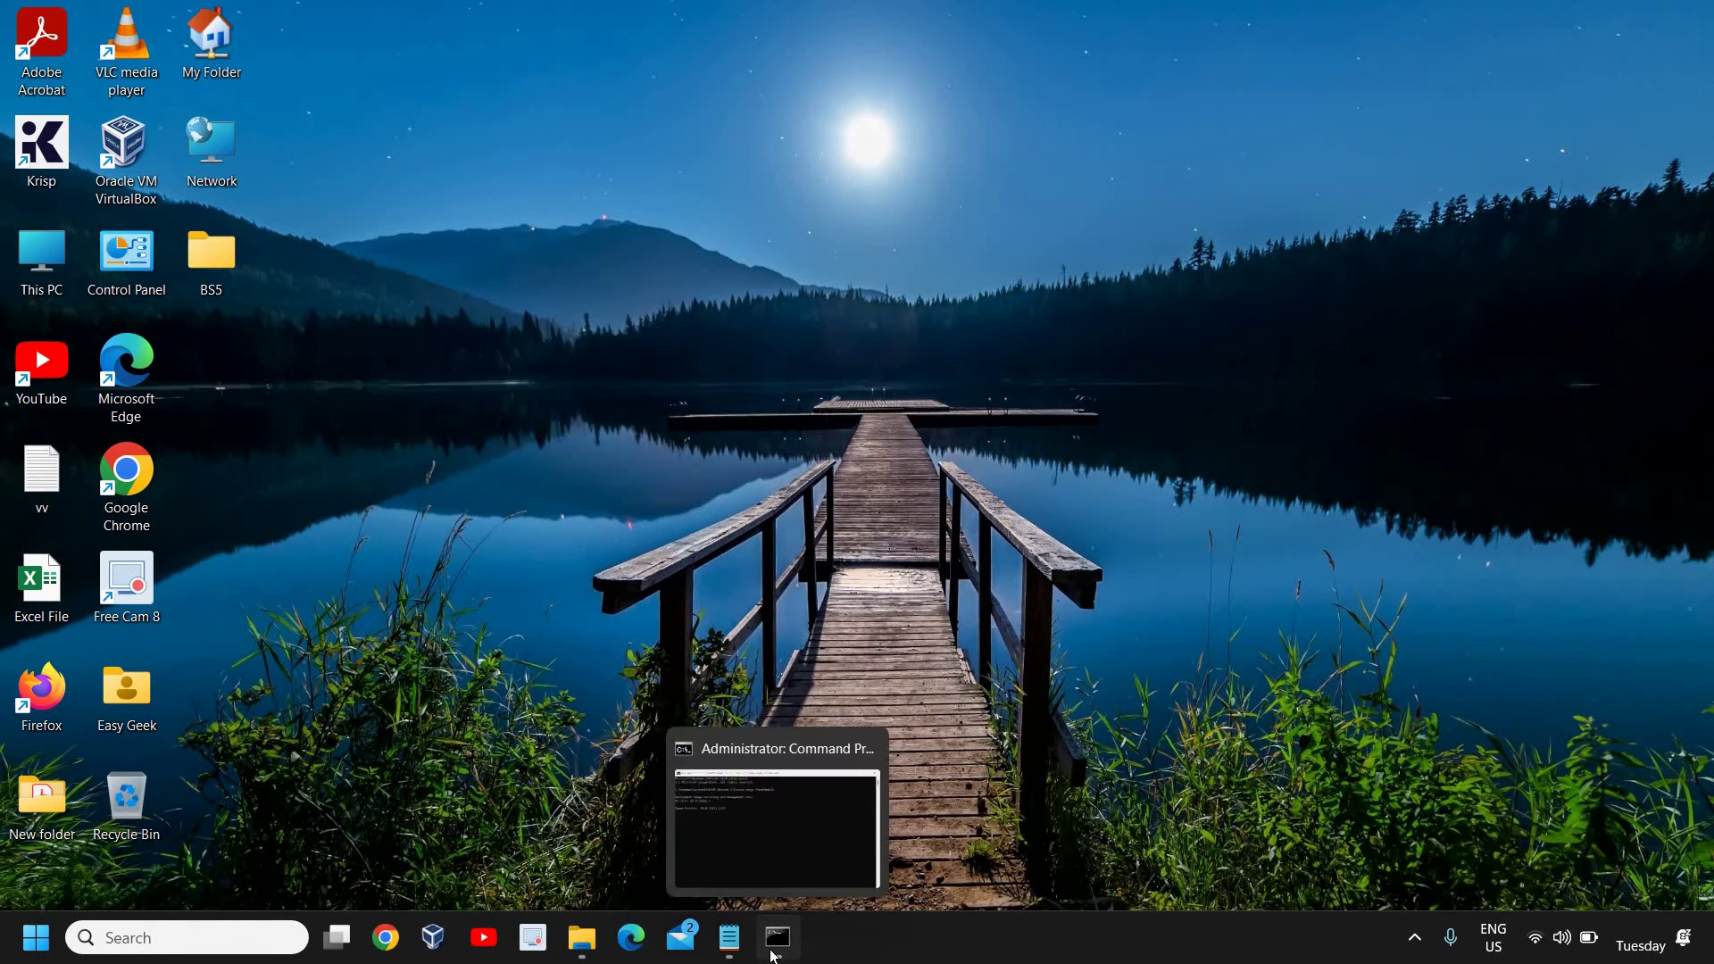
{"action": "left_click", "coordinate": [773, 954]}
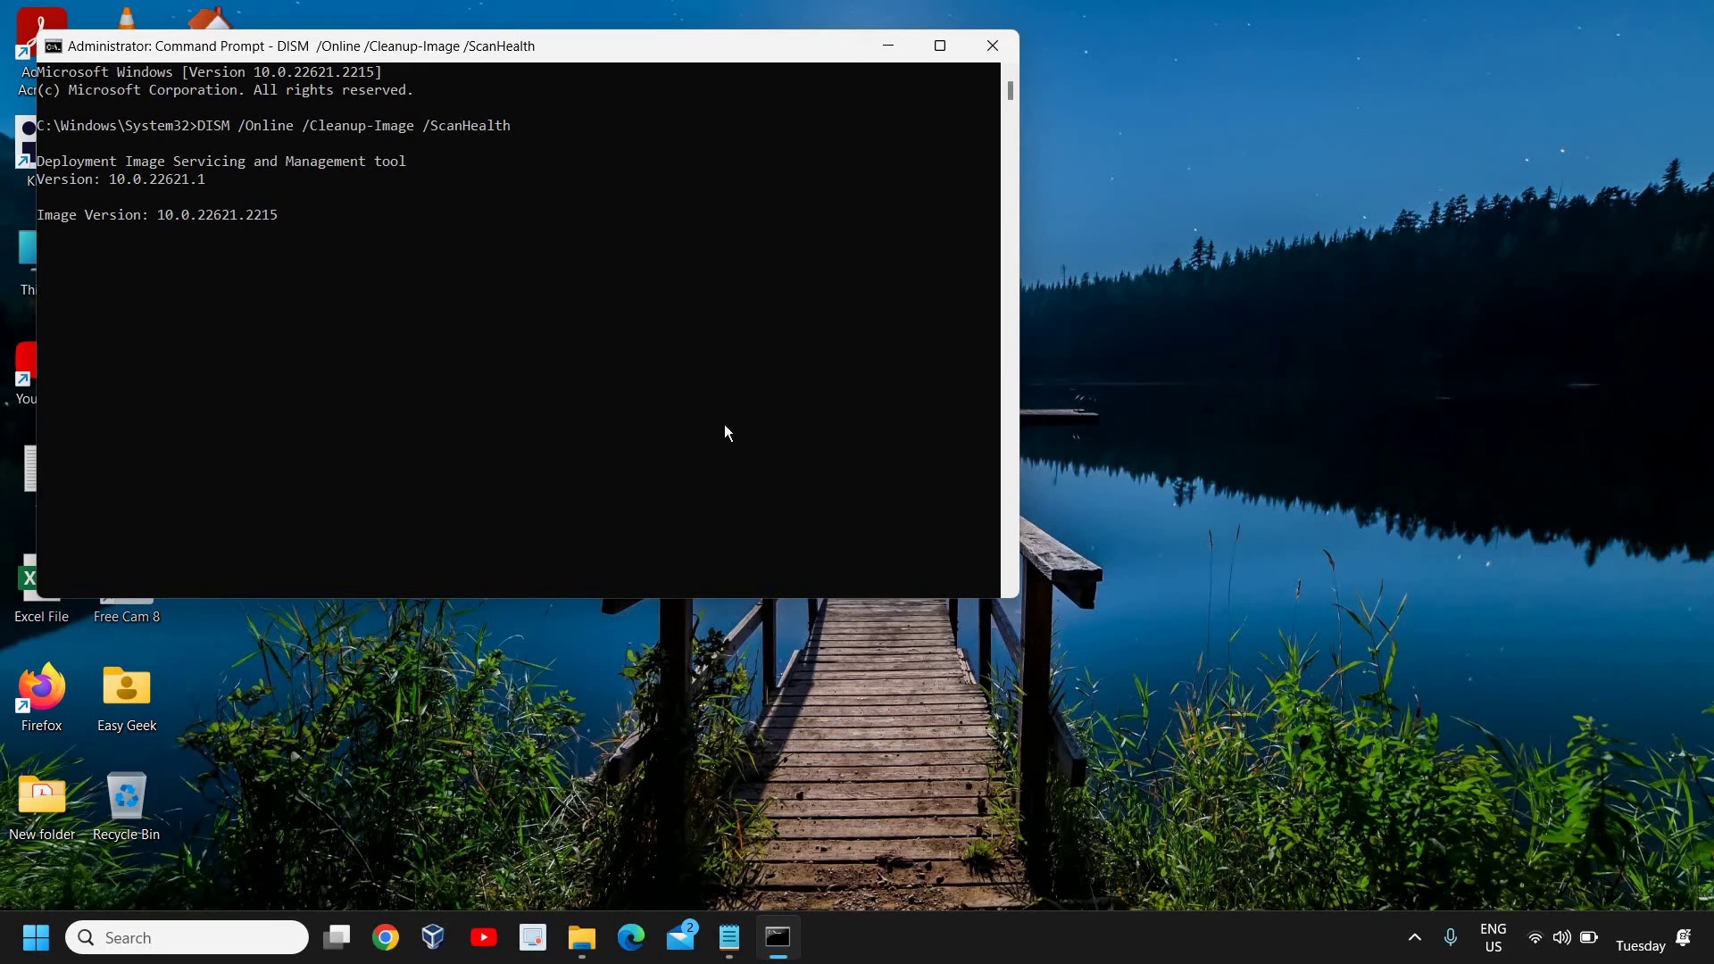
Close the DISM Command Prompt and bring File Explorer back on the Documents folder.
{"action": "left_click", "coordinate": [1008, 42]}
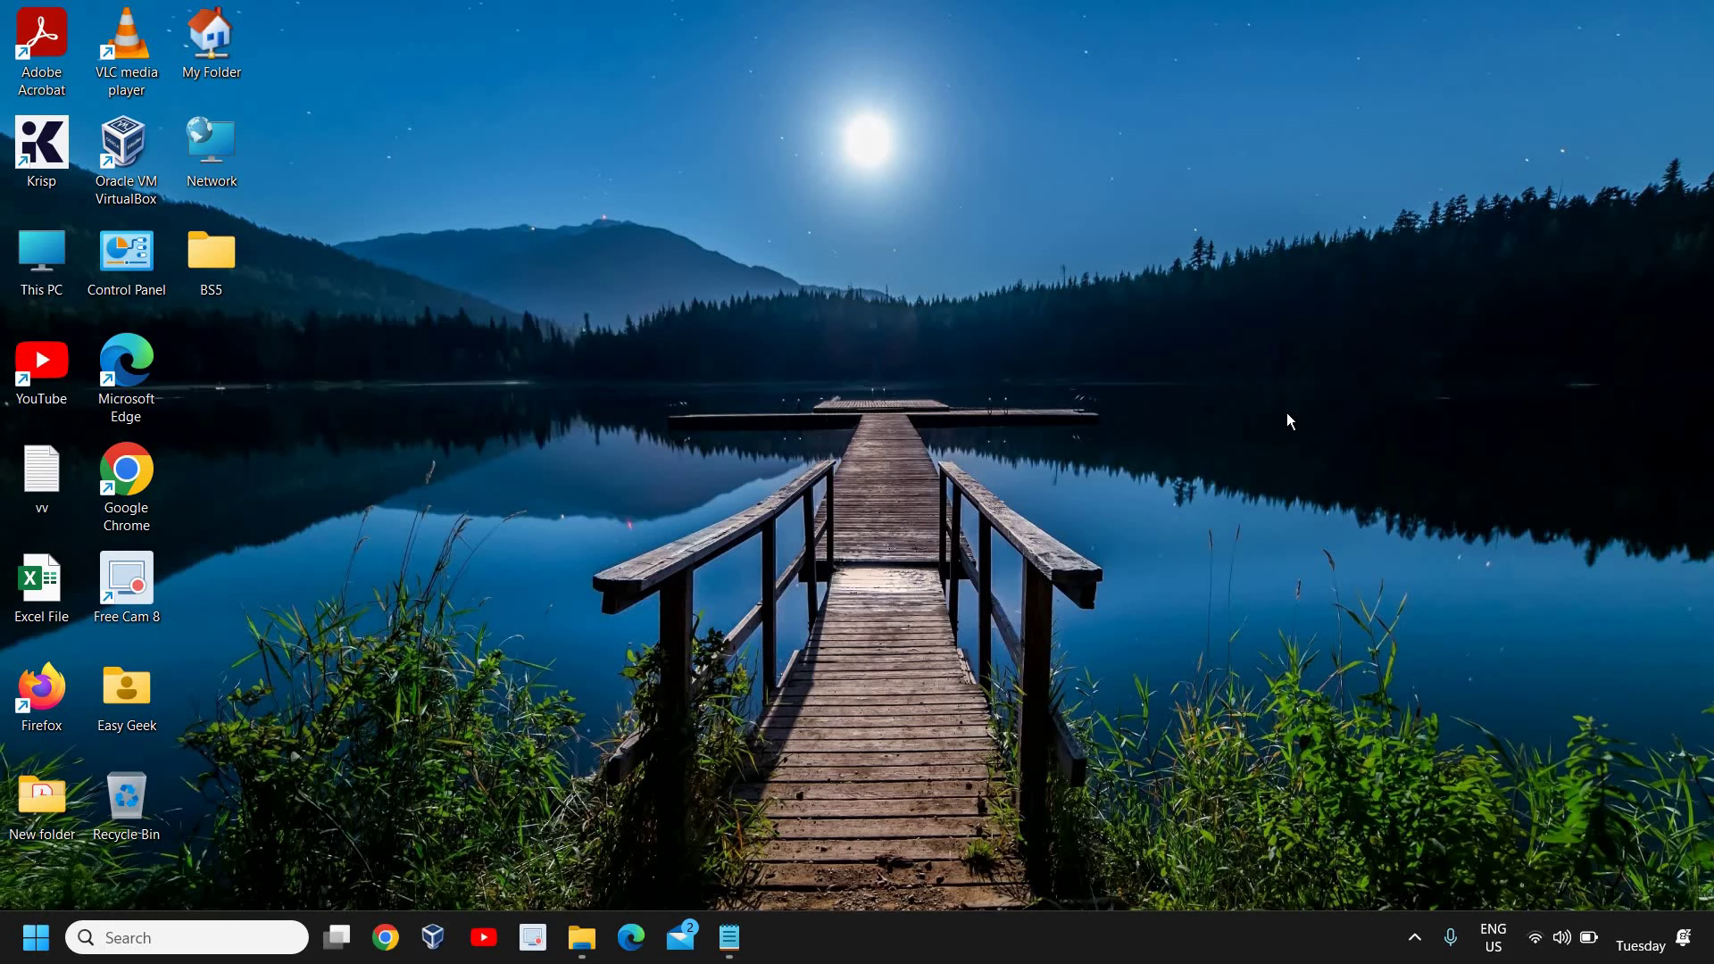
{"action": "left_click", "coordinate": [582, 938]}
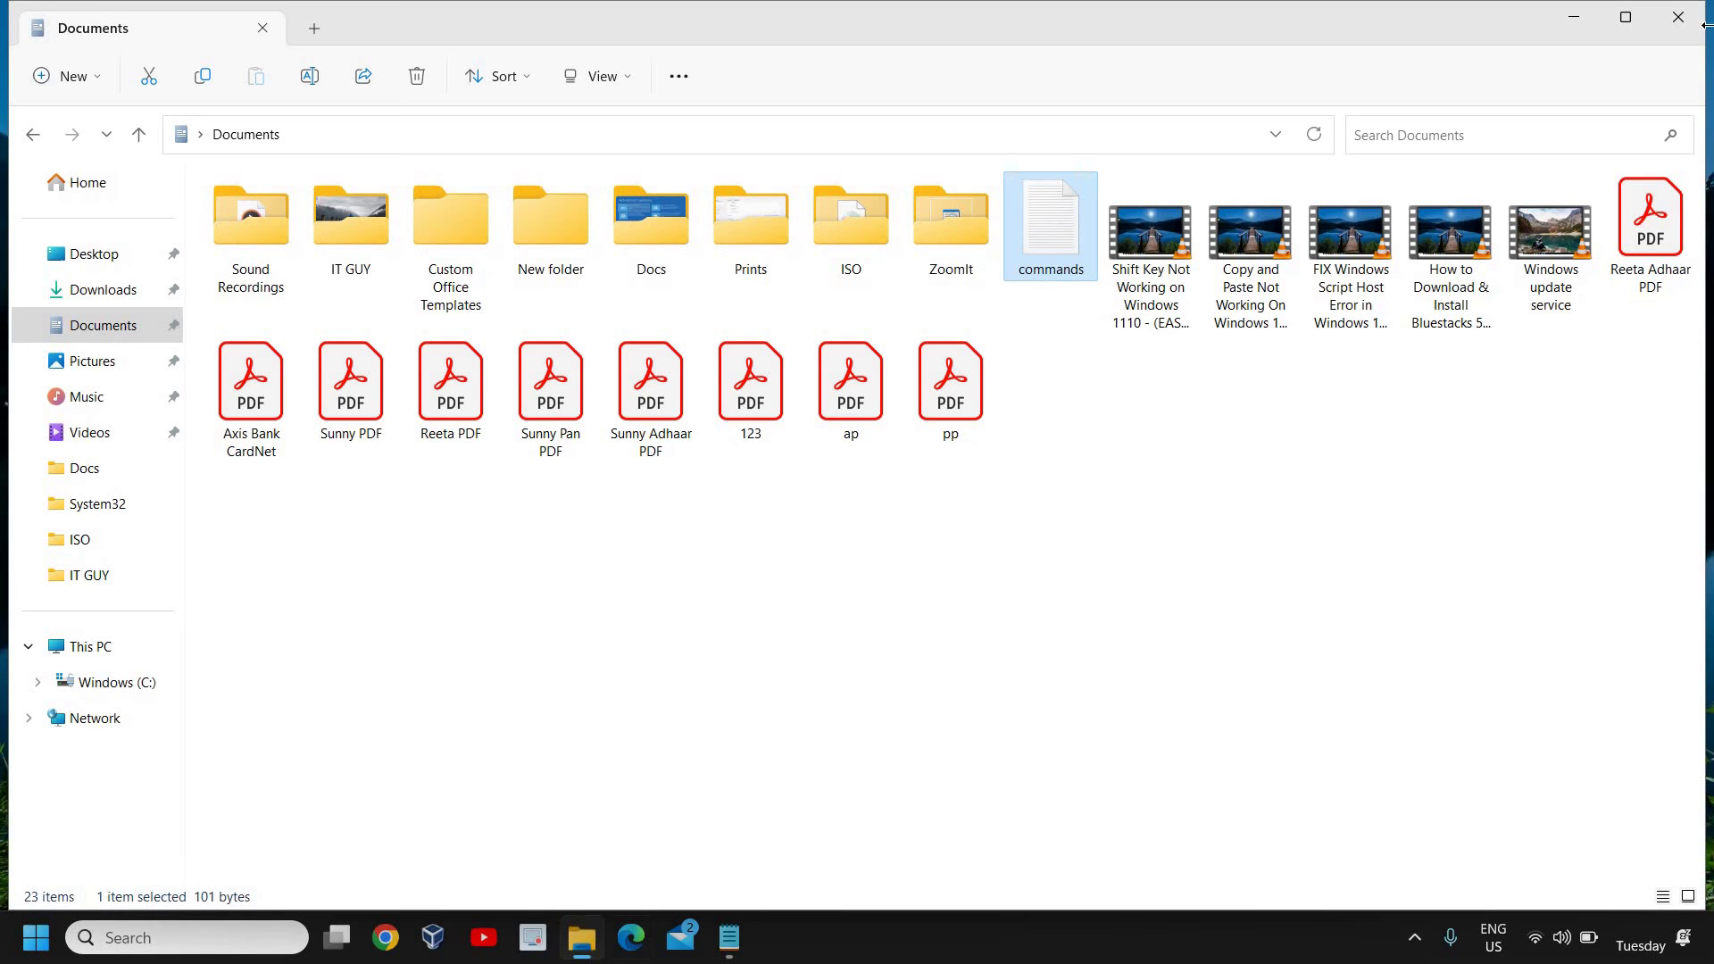
Minimize File Explorer and open Task Manager from the Start button's right-click menu.
{"action": "left_click", "coordinate": [1571, 22]}
{"action": "right_click", "coordinate": [34, 954]}
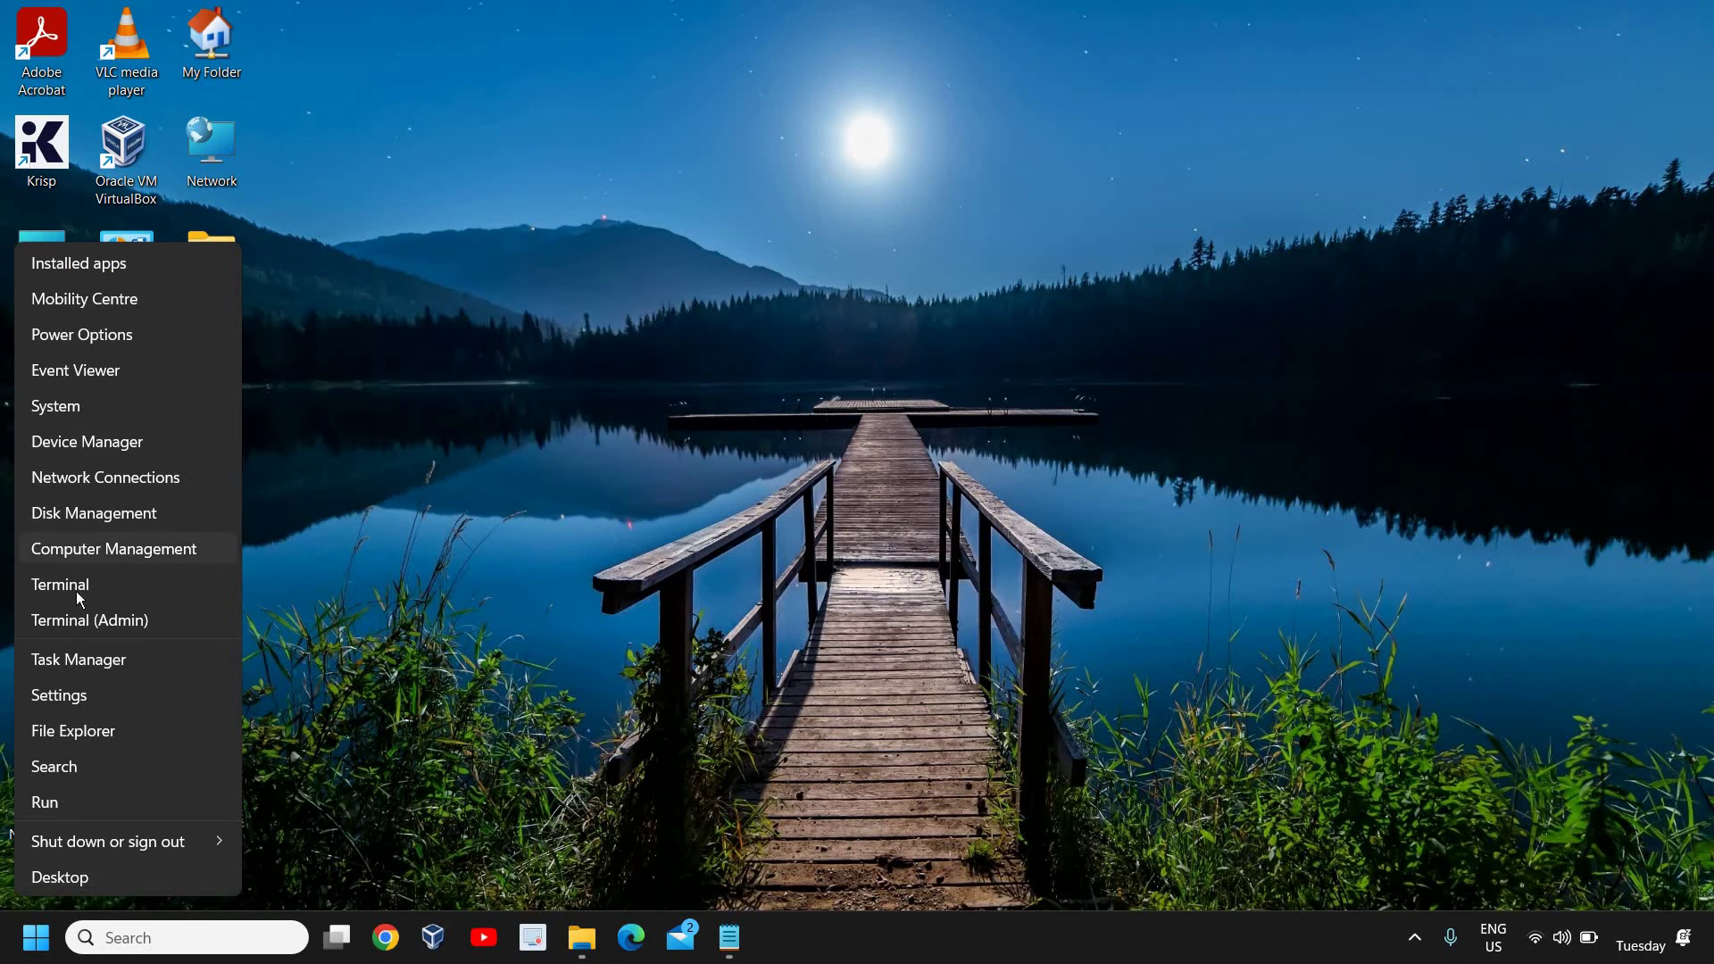
{"action": "left_click", "coordinate": [115, 650]}
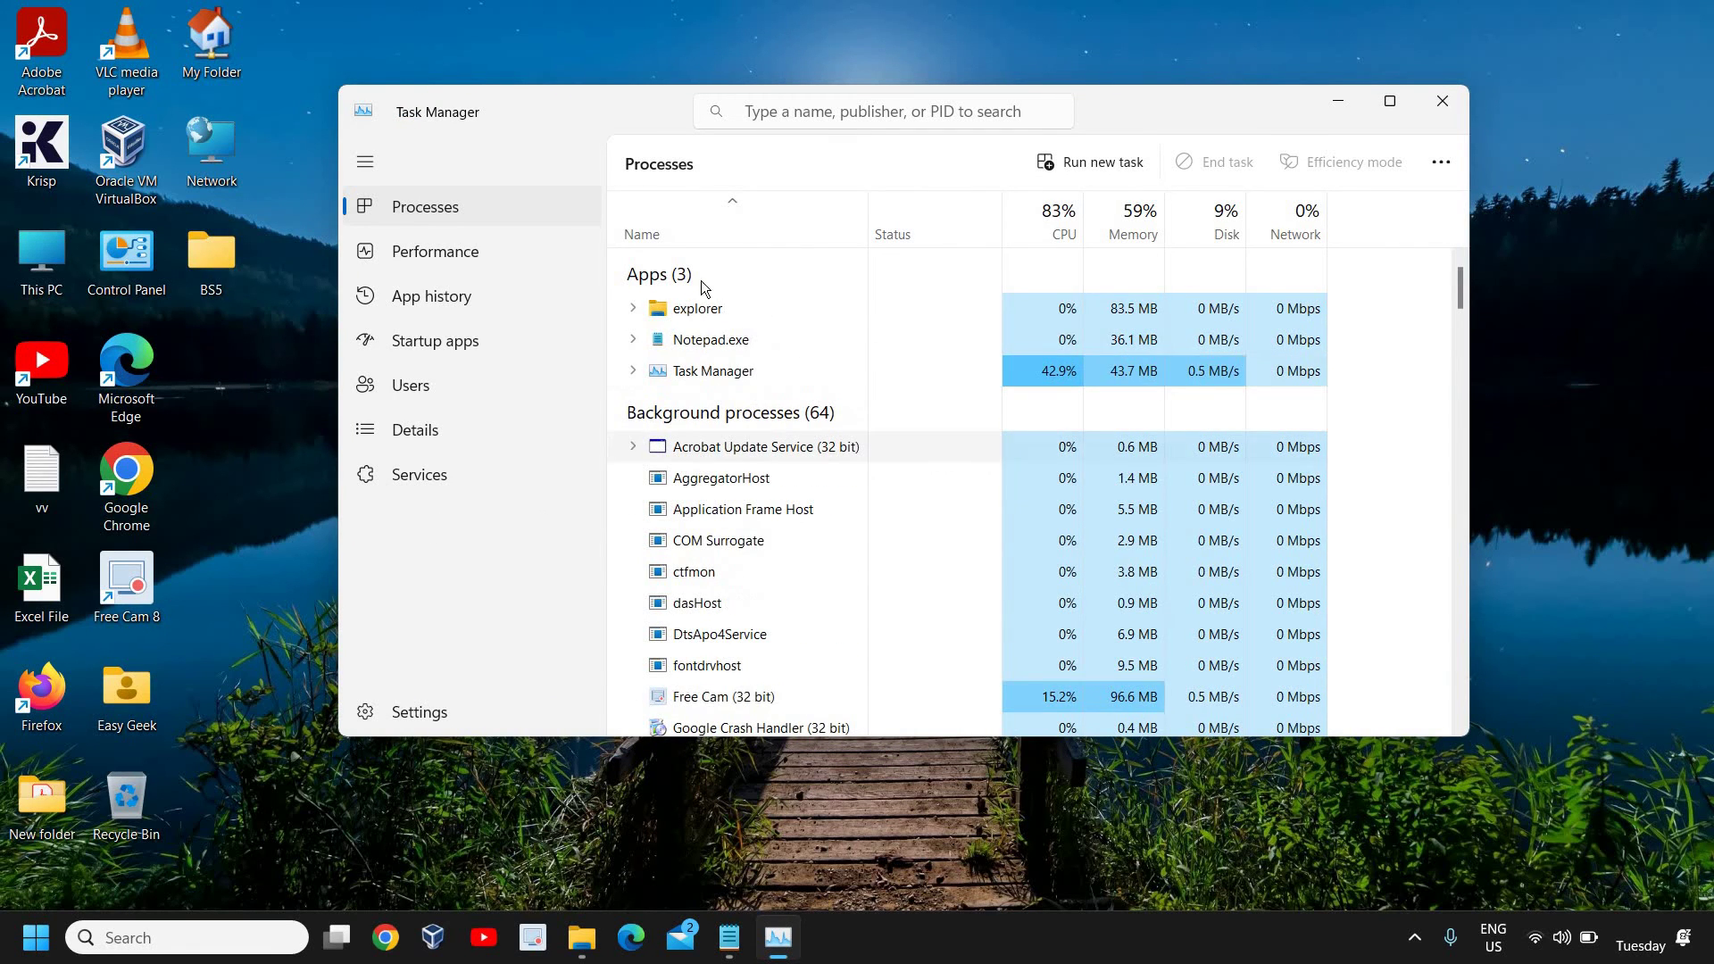
Restart the Windows Explorer process and close Task Manager.
{"action": "left_click", "coordinate": [720, 377]}
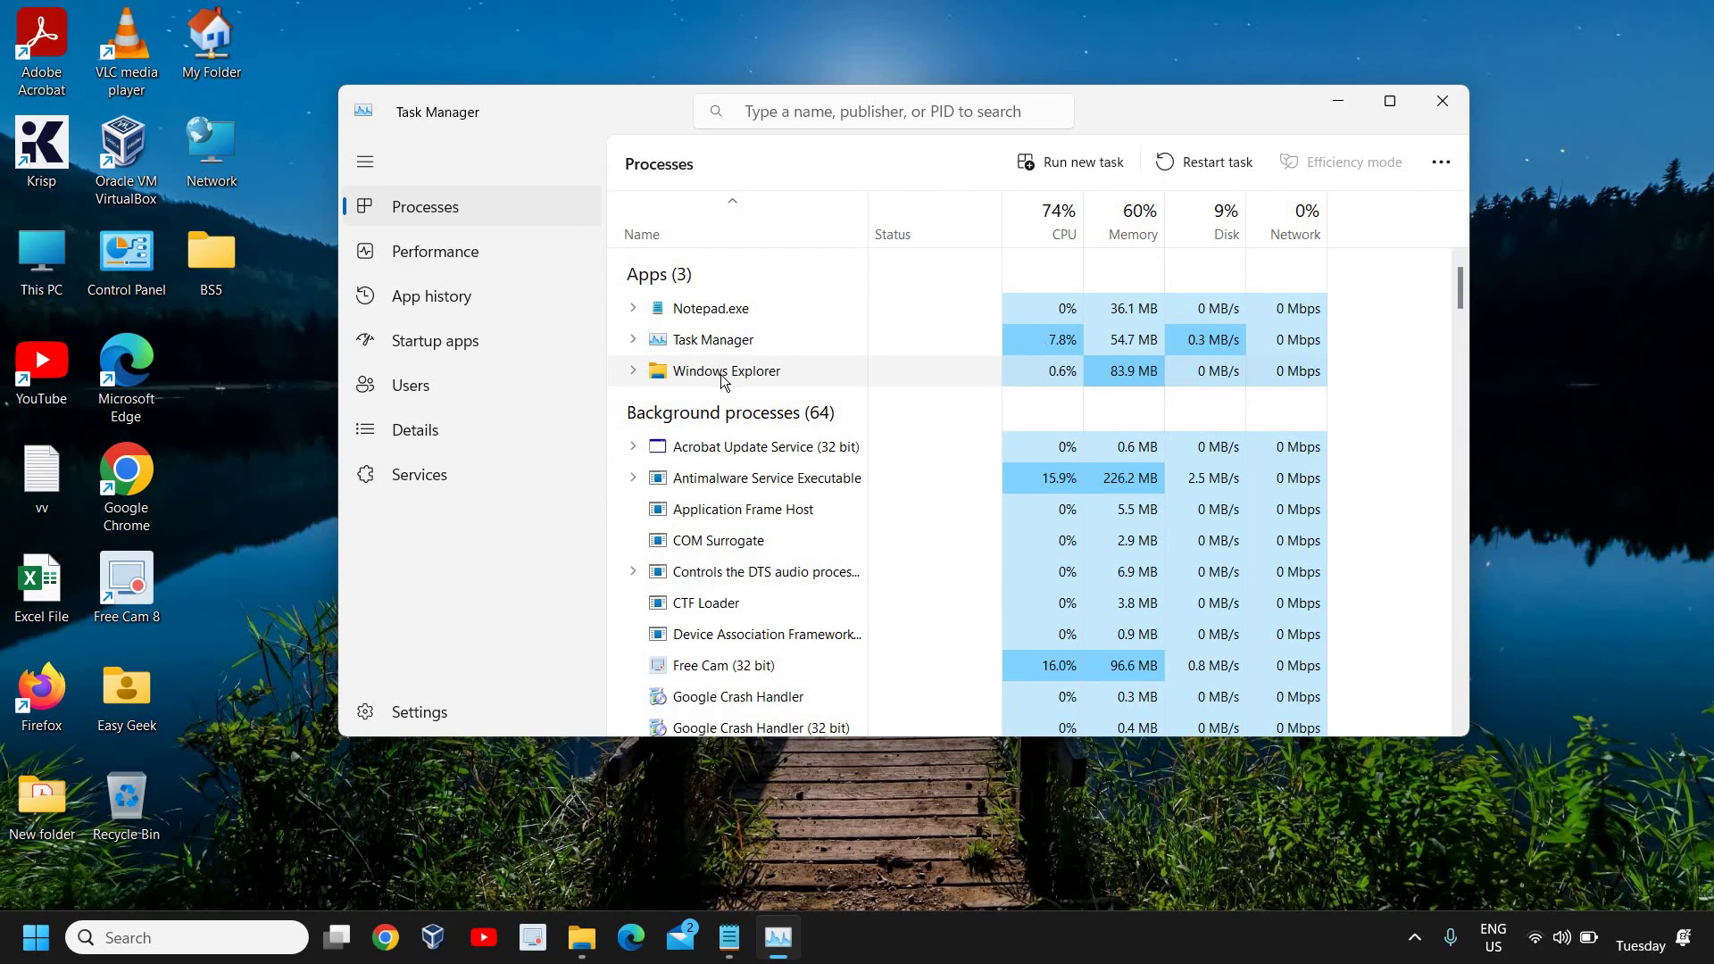
{"action": "right_click", "coordinate": [707, 378]}
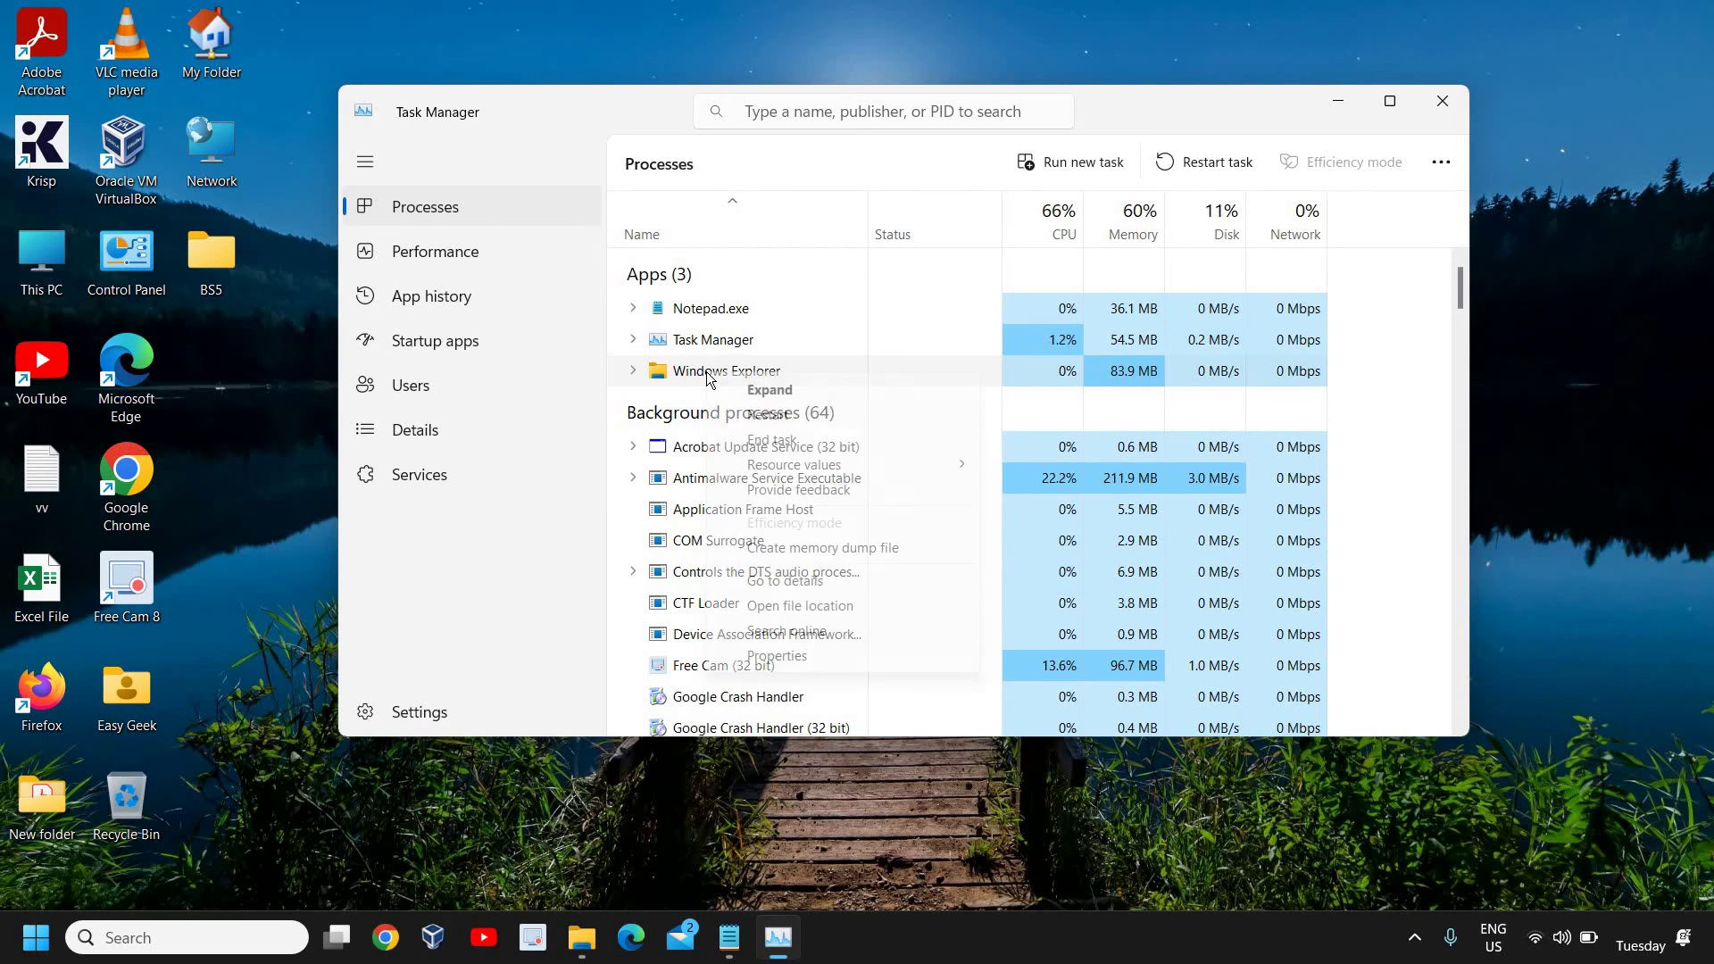
{"action": "left_click", "coordinate": [767, 416]}
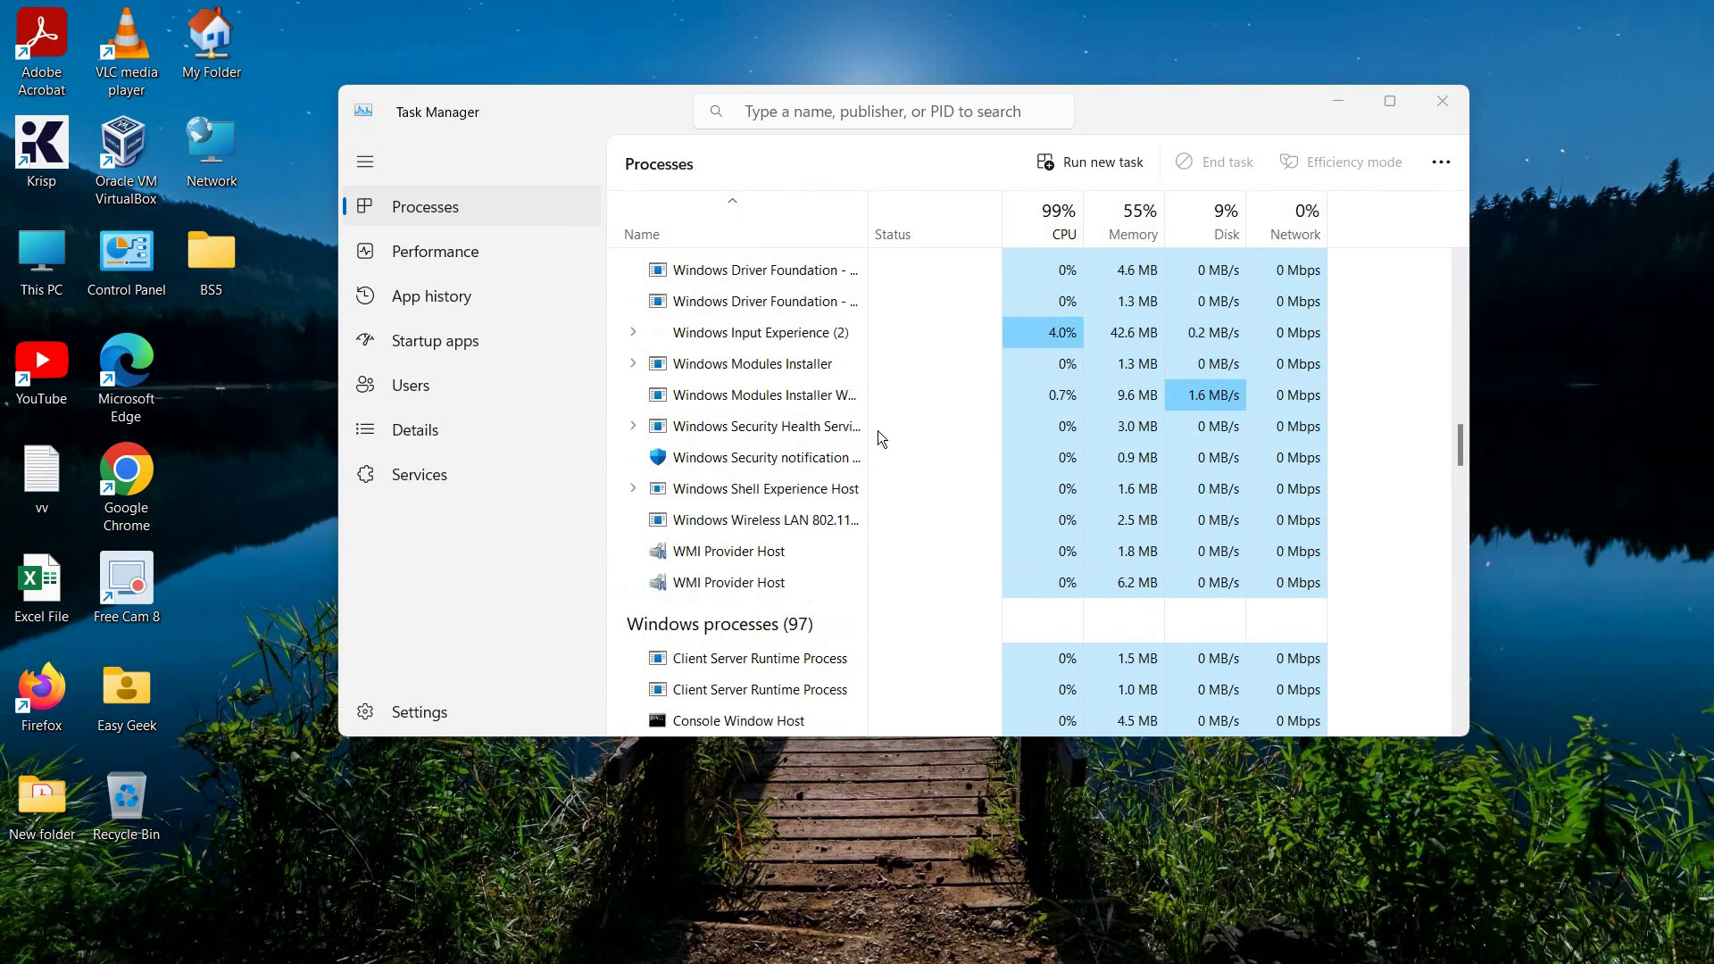
{"action": "left_click", "coordinate": [1446, 100]}
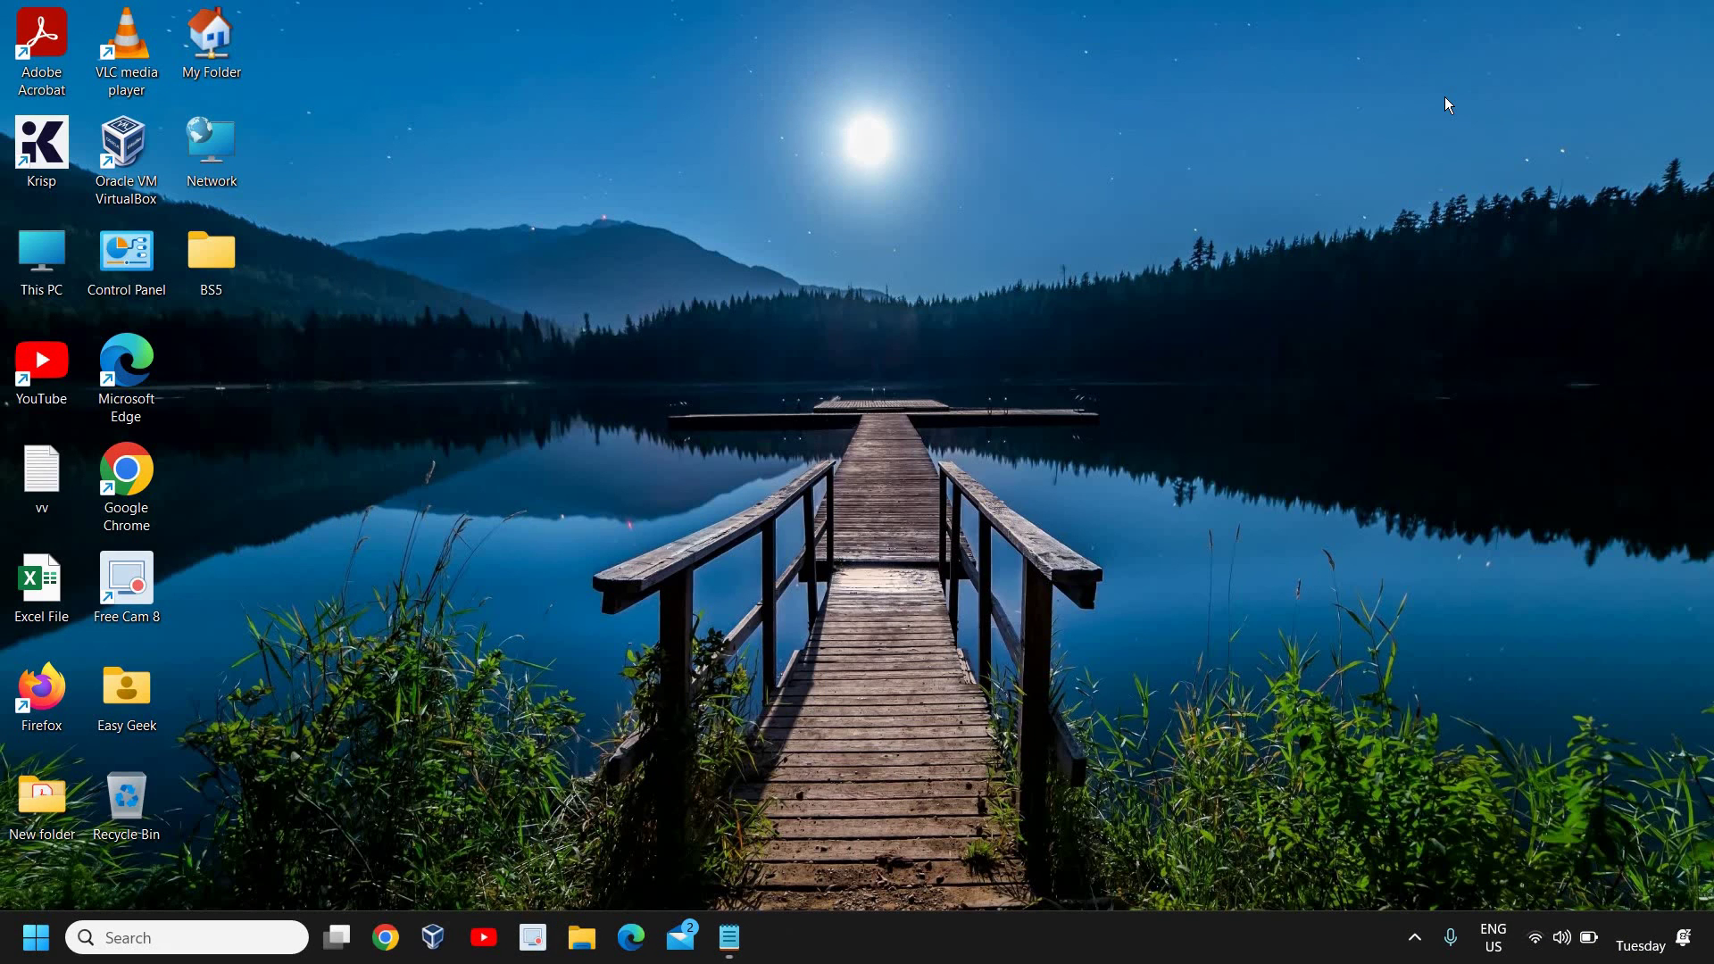